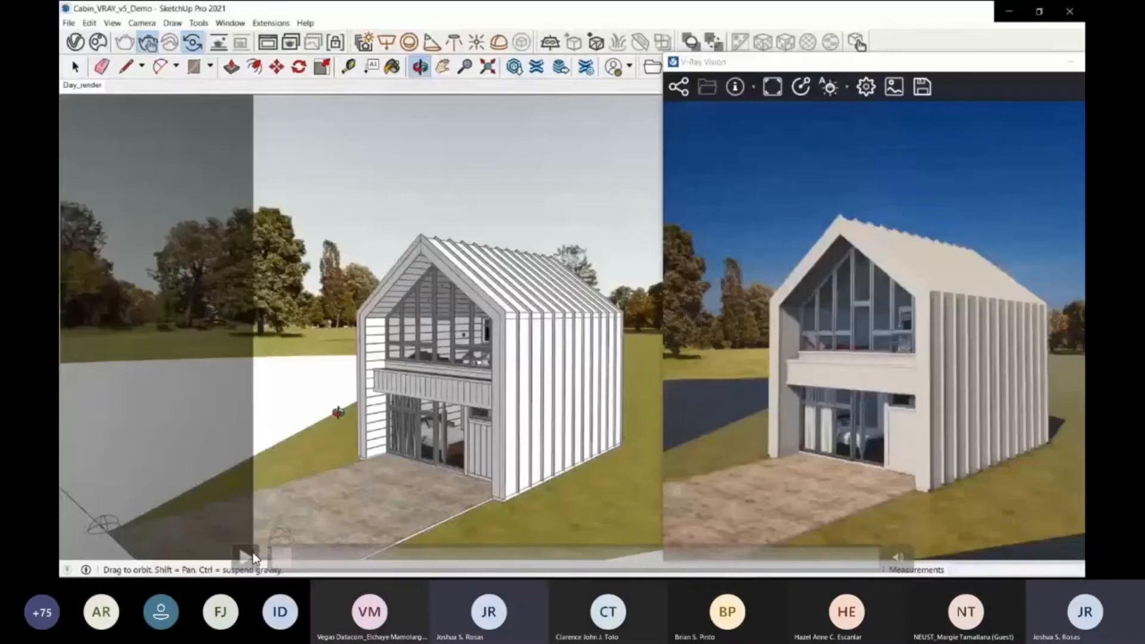
click(254, 557)
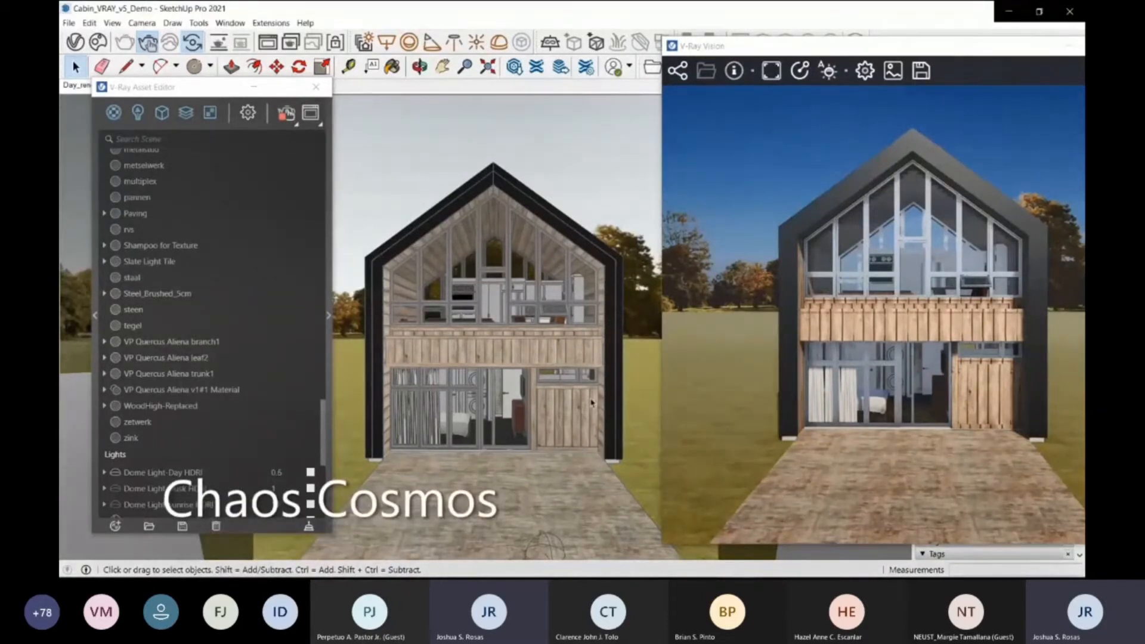
Step: Close the V-Ray Asset Editor and switch to the Chaos Cosmos website in Chrome to view its asset categories
click(316, 86)
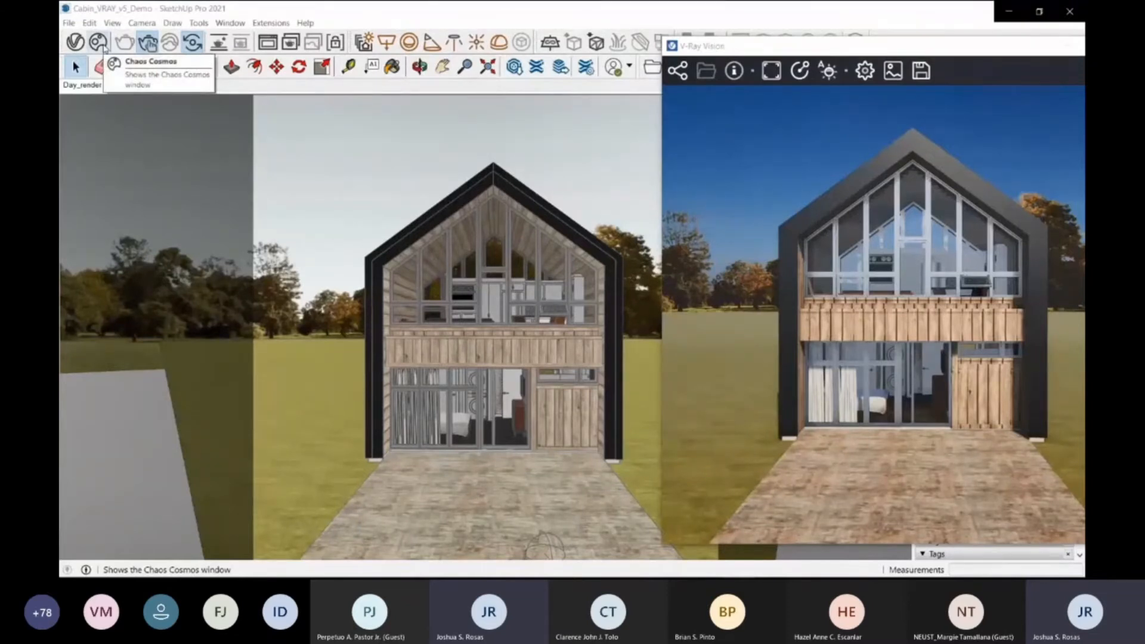
key(alt+Tab)
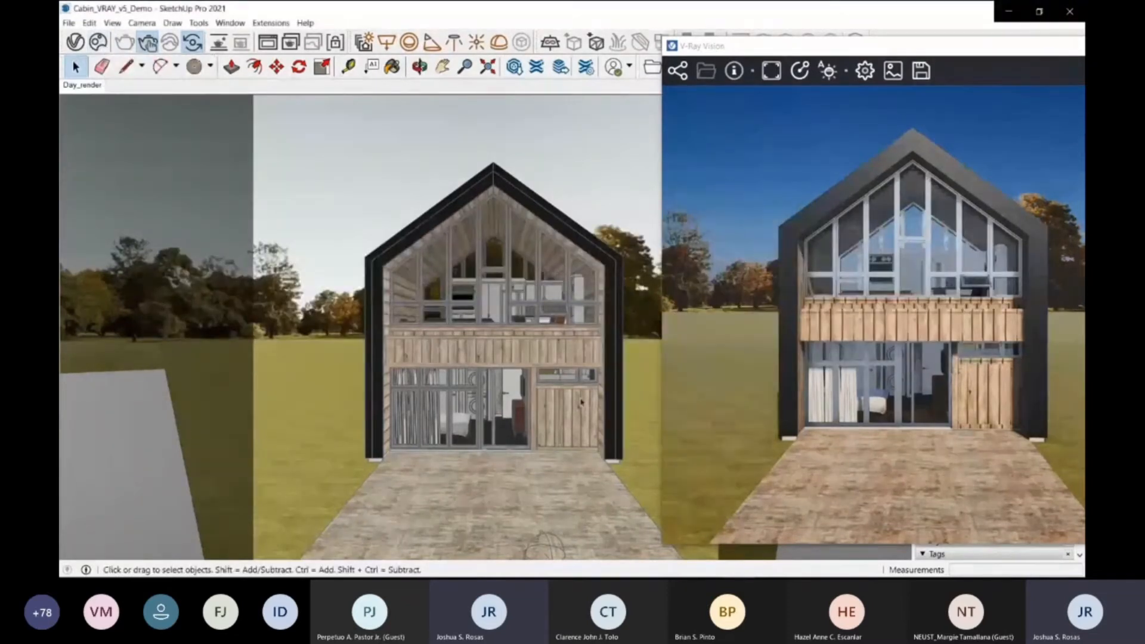
key(alt+Tab)
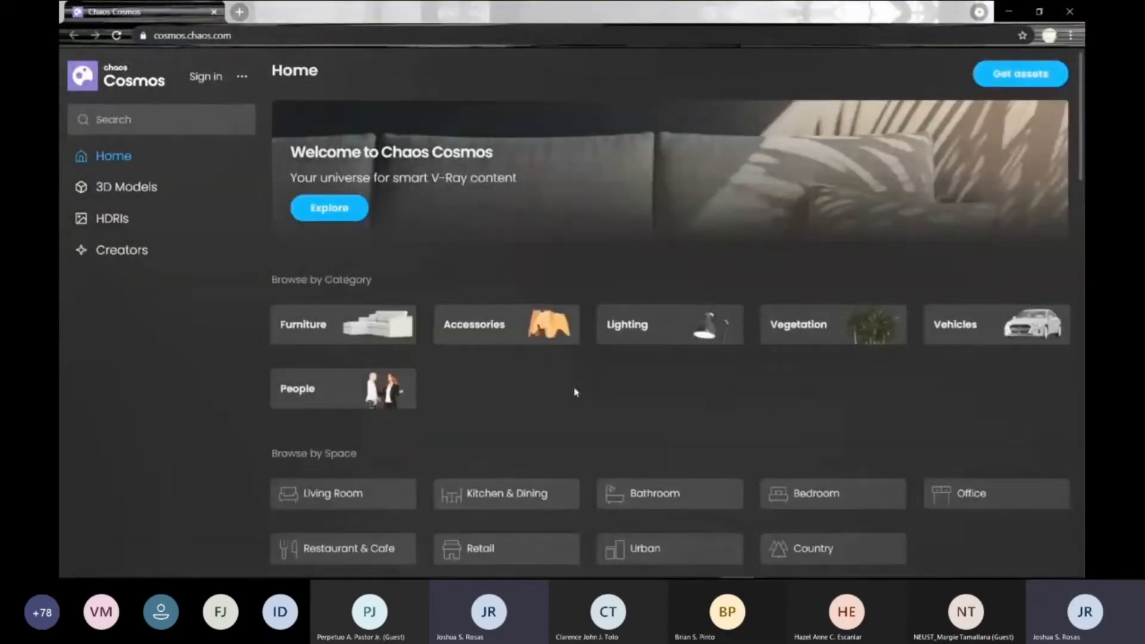
mouse_move(1081, 162)
mouse_down()
mouse_move(1081, 193)
mouse_move(1081, 168)
mouse_up()
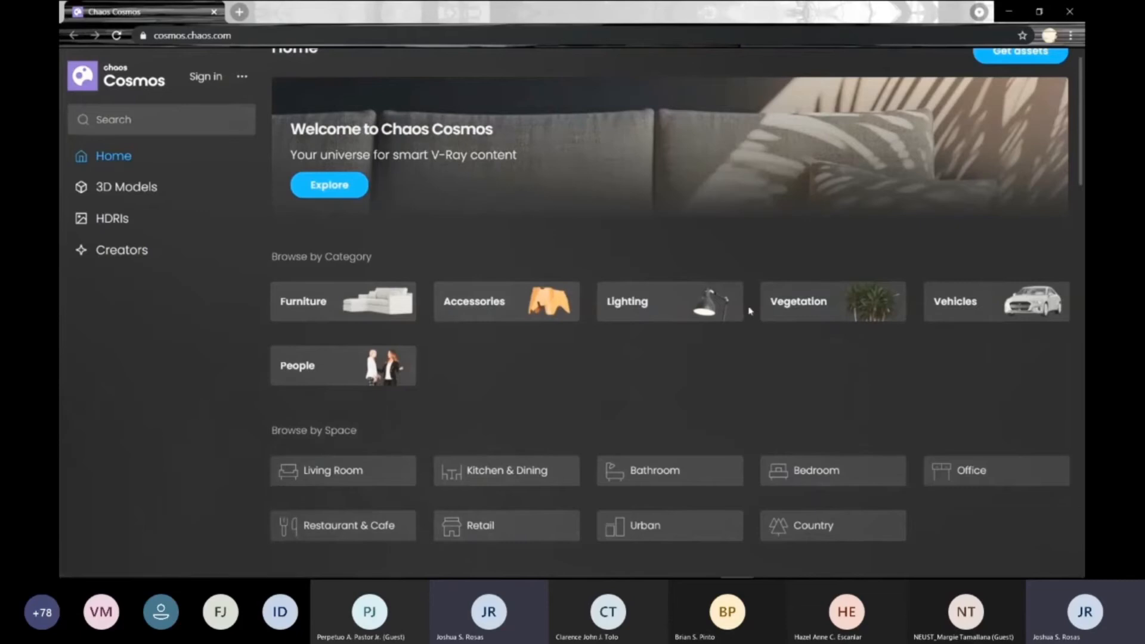
Step: Switch back to SketchUp, move the V-Ray Vision window off the tray, and make the V-Cosmos tag visible
key(alt+Tab)
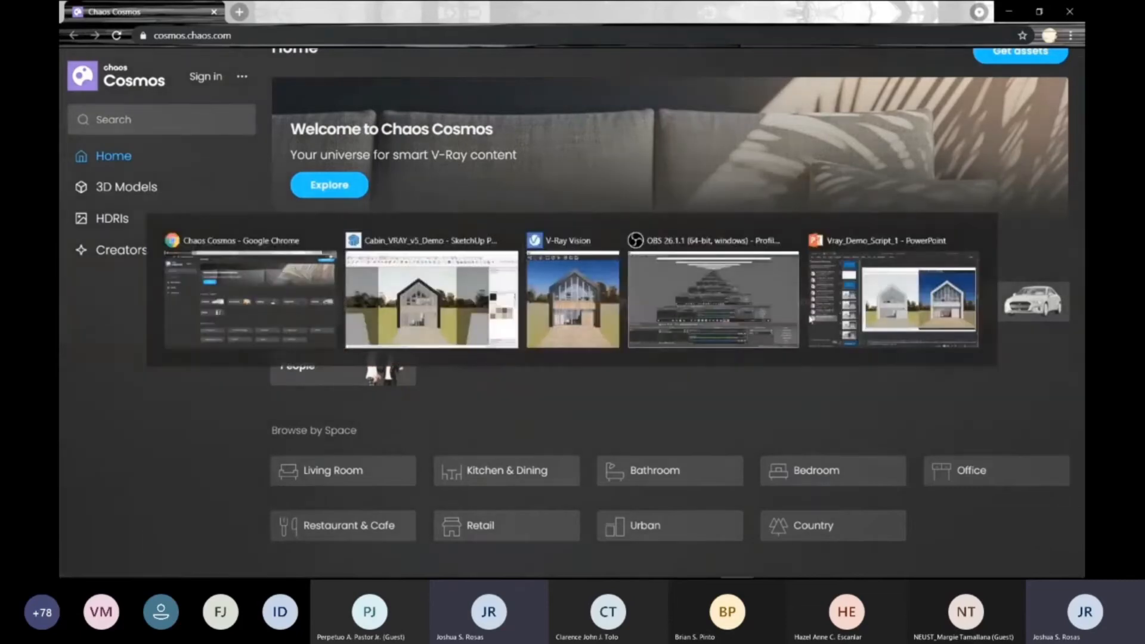
mouse_move(905, 54)
mouse_down()
mouse_move(265, 73)
mouse_move(183, 26)
mouse_move(186, 46)
mouse_up()
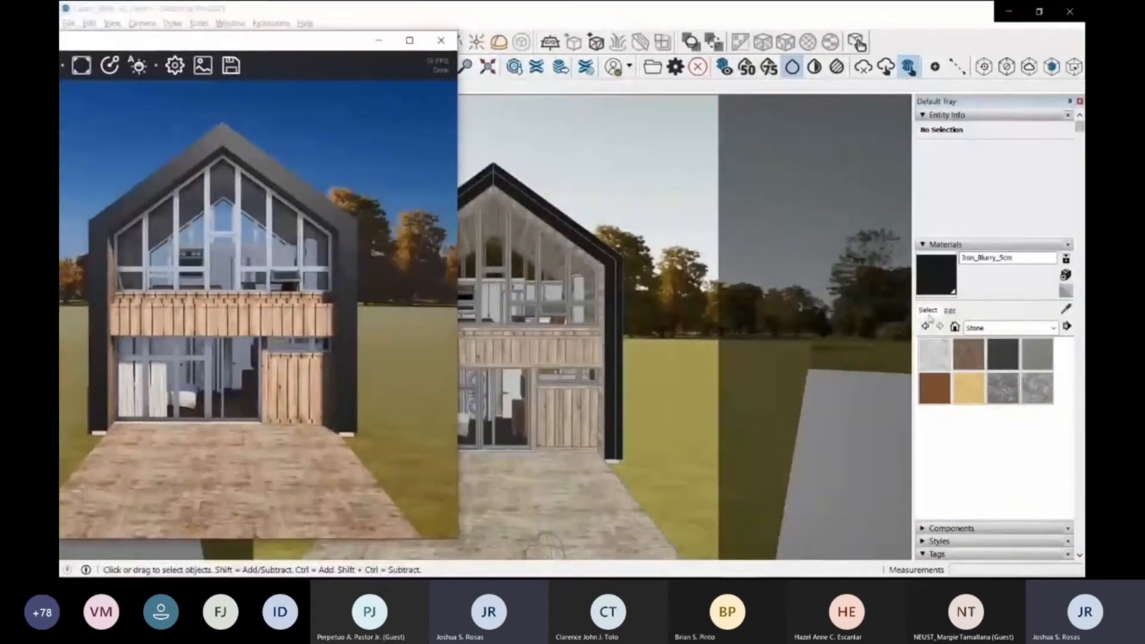
click(925, 553)
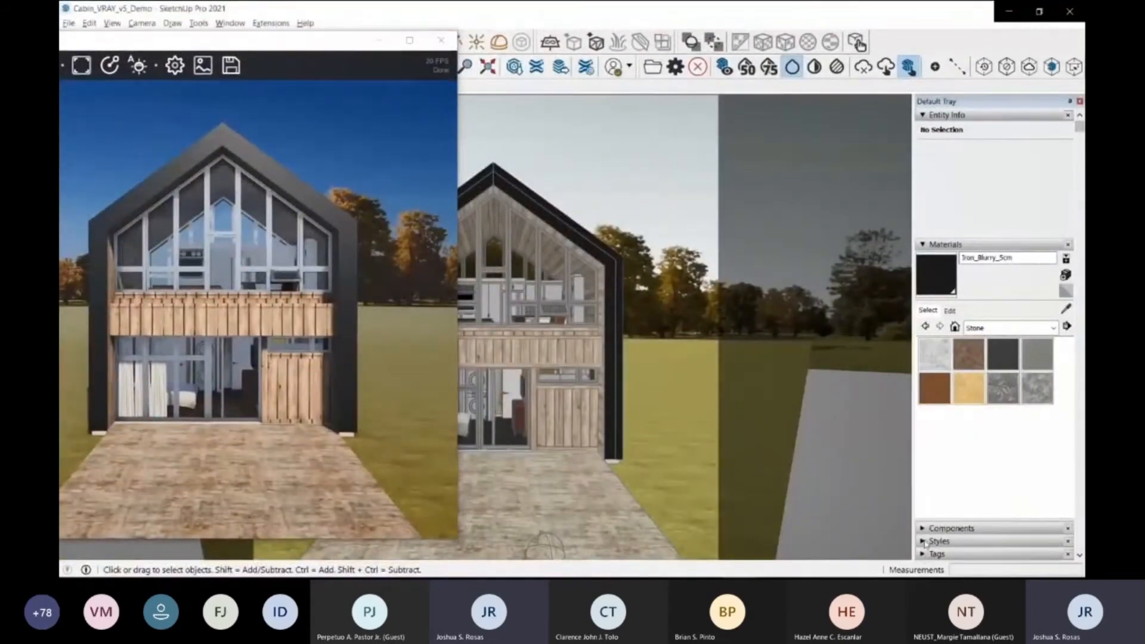
scroll(954, 440, down, 2)
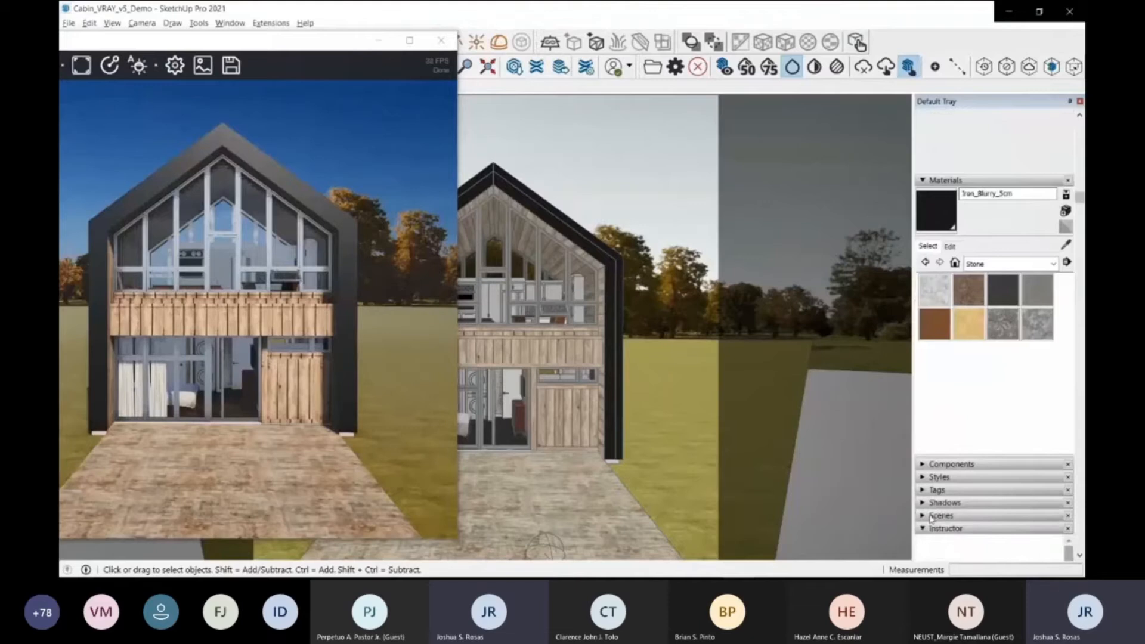
click(921, 490)
scroll(966, 500, down, 2)
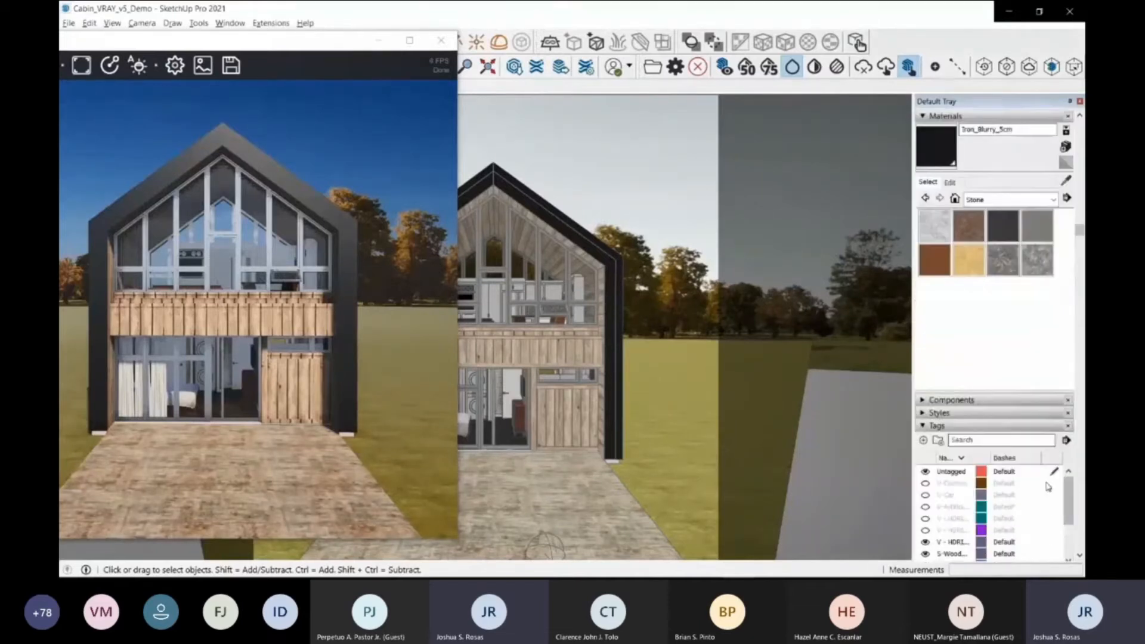
click(927, 487)
click(925, 484)
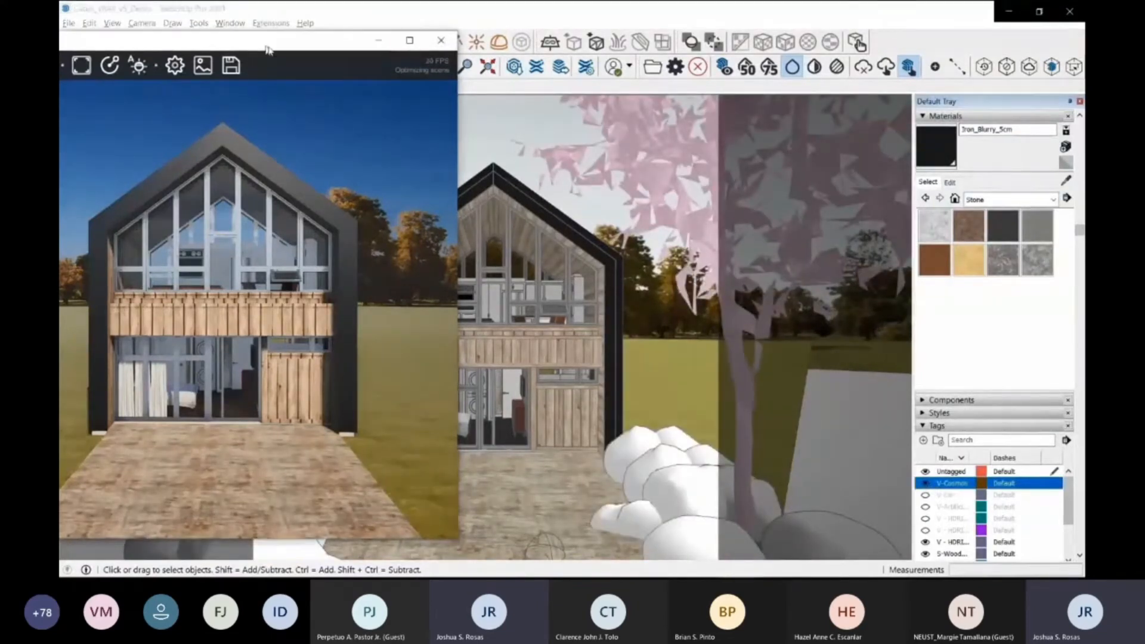
Step: Place the V-Ray Vision window back beside the model view and reframe the cabin's front together with its trees and rocks
mouse_move(248, 43)
mouse_down()
mouse_move(819, 85)
mouse_move(964, 56)
mouse_up()
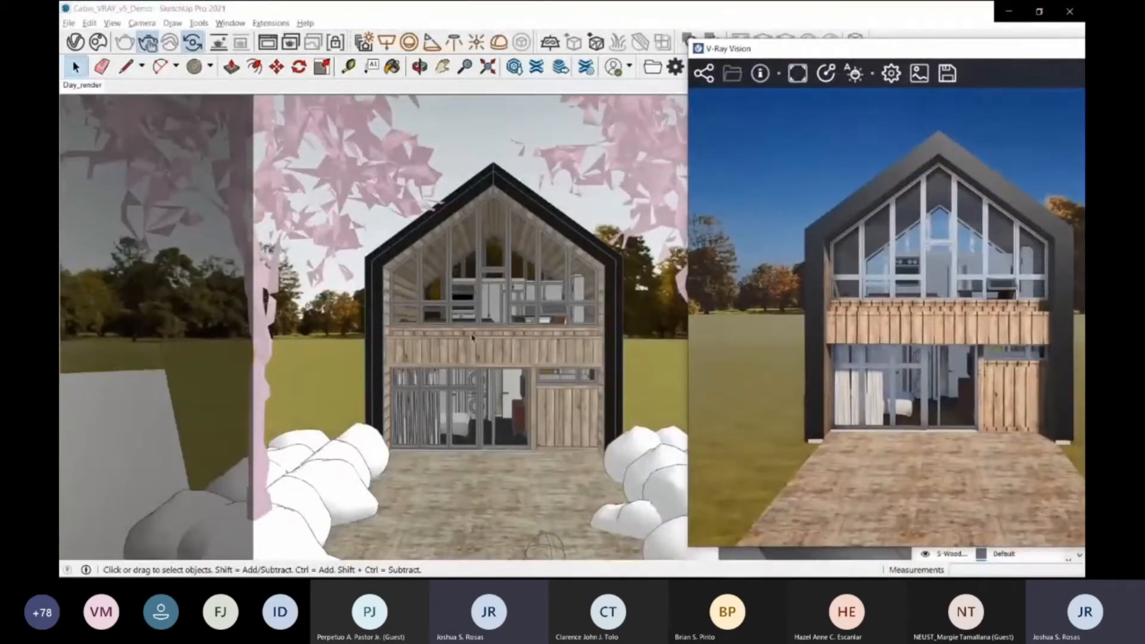
middle_drag(523, 350, 536, 336)
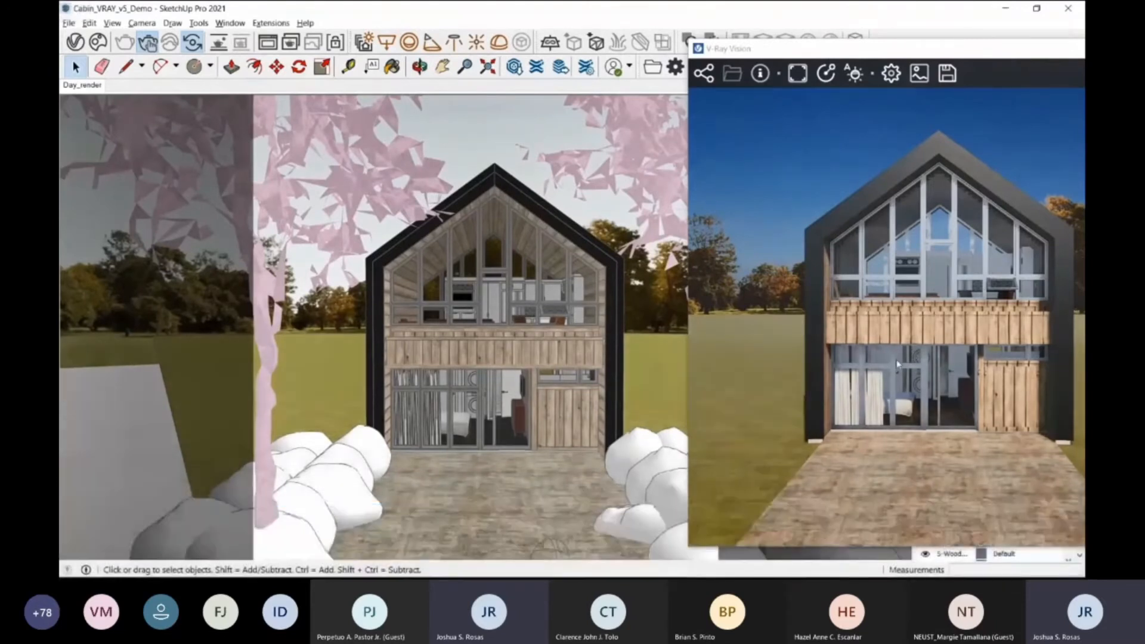
key(c)
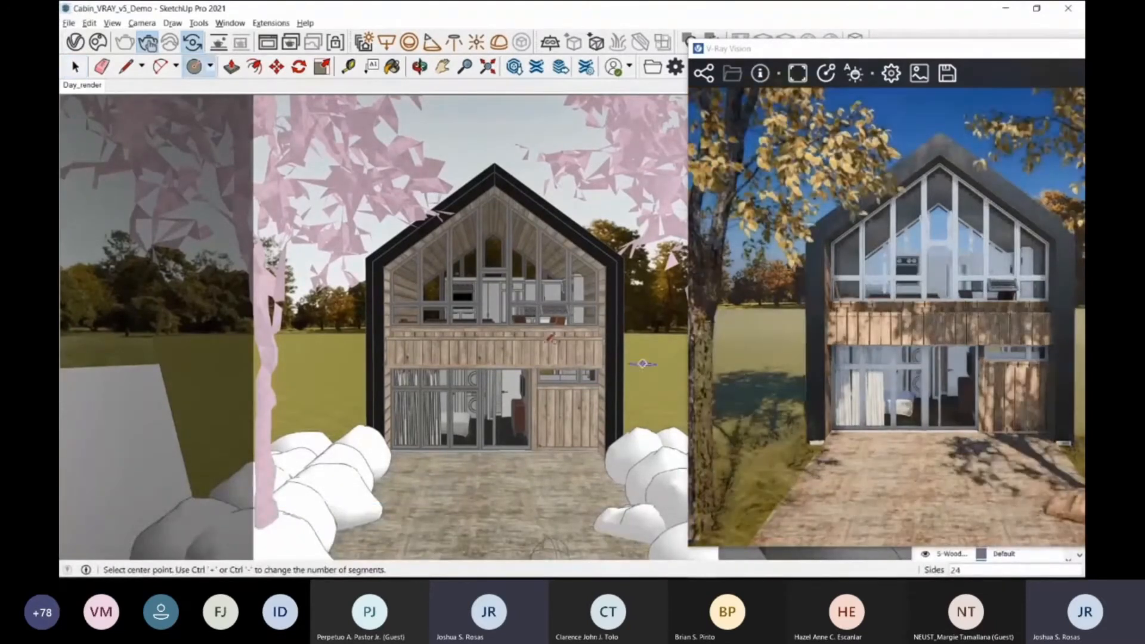
scroll(462, 375, down, 2)
mouse_move(544, 353)
middle_down()
mouse_move(424, 471)
mouse_move(535, 358)
mouse_move(529, 348)
middle_up()
scroll(529, 347, up, 1)
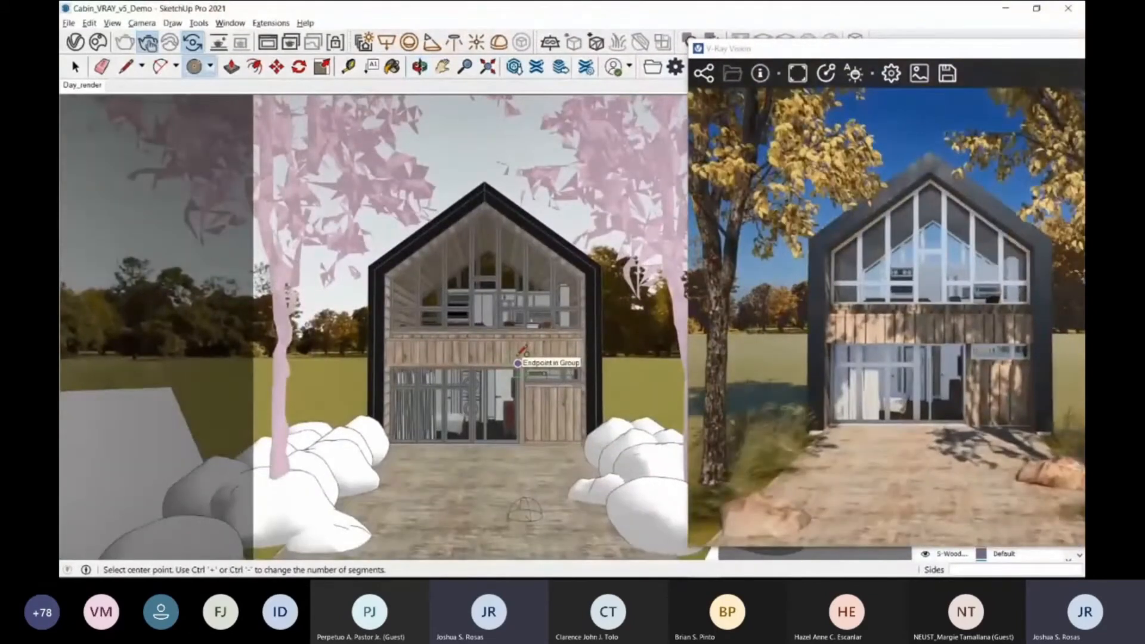
key(space)
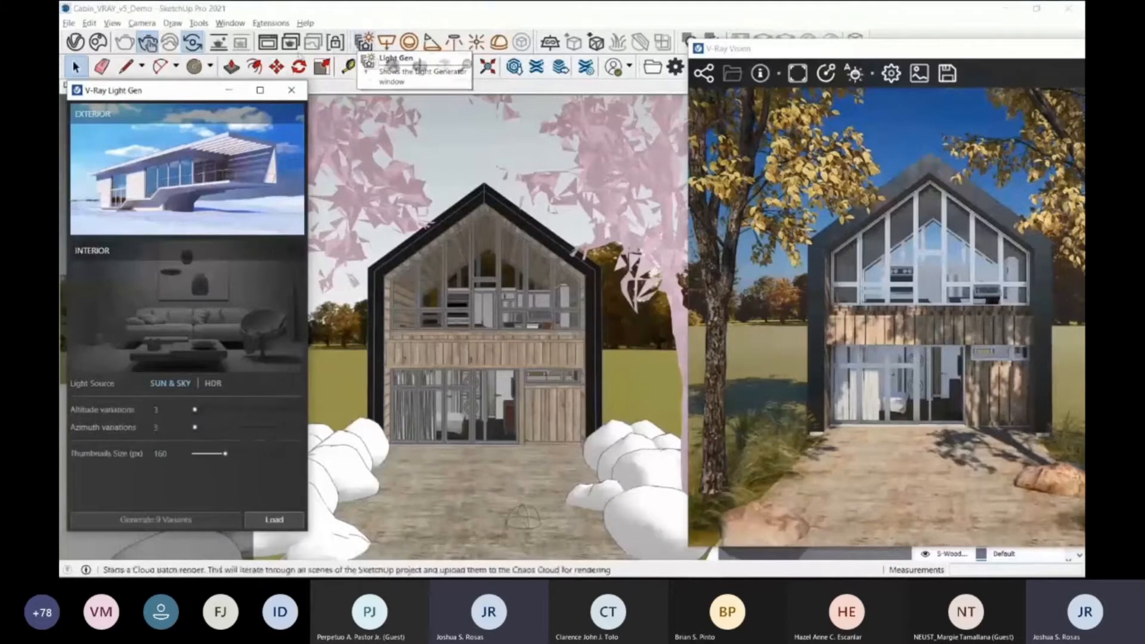
Step: Stop the live V-Ray Vision link and generate 15 exterior Light Gen variants from the HDR light source with 5 unique styles
click(210, 287)
click(200, 206)
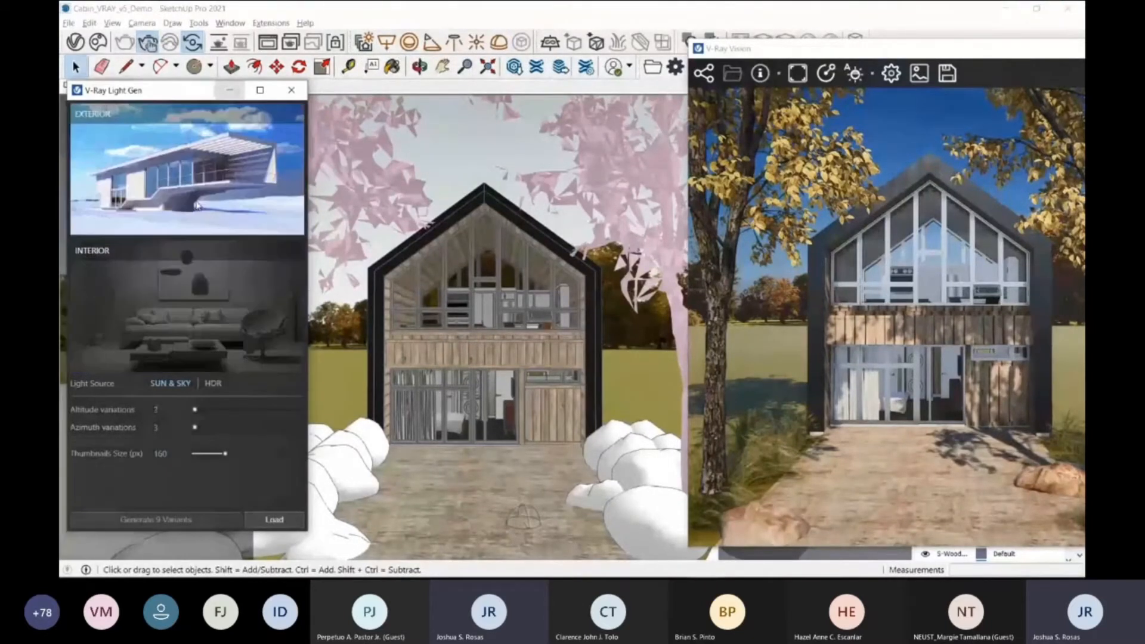
click(212, 384)
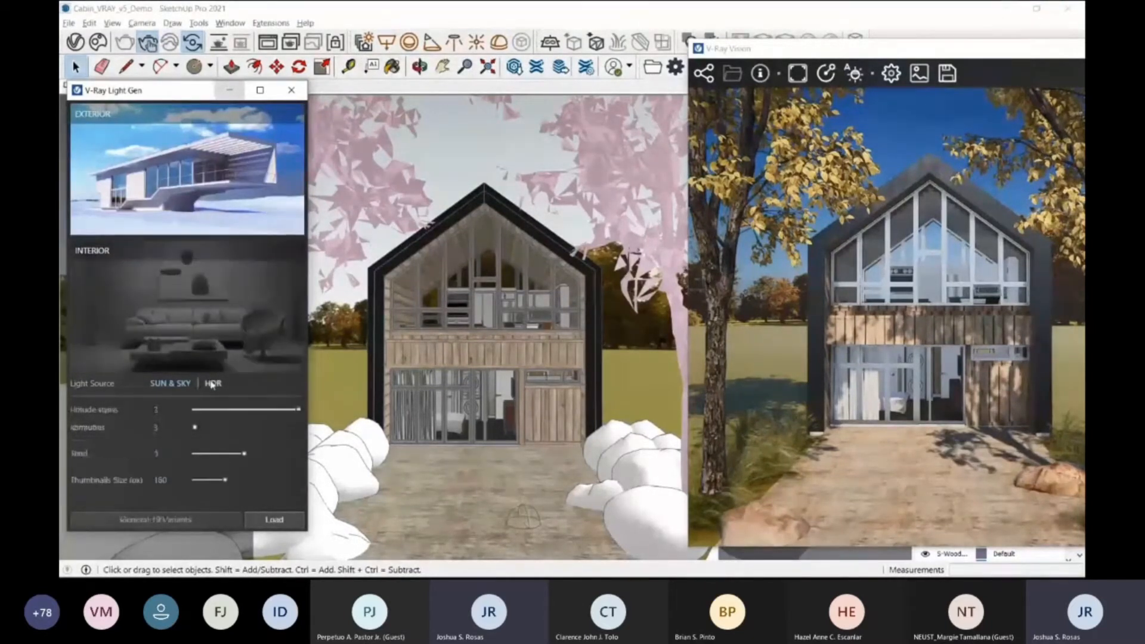
drag(286, 416, 213, 412)
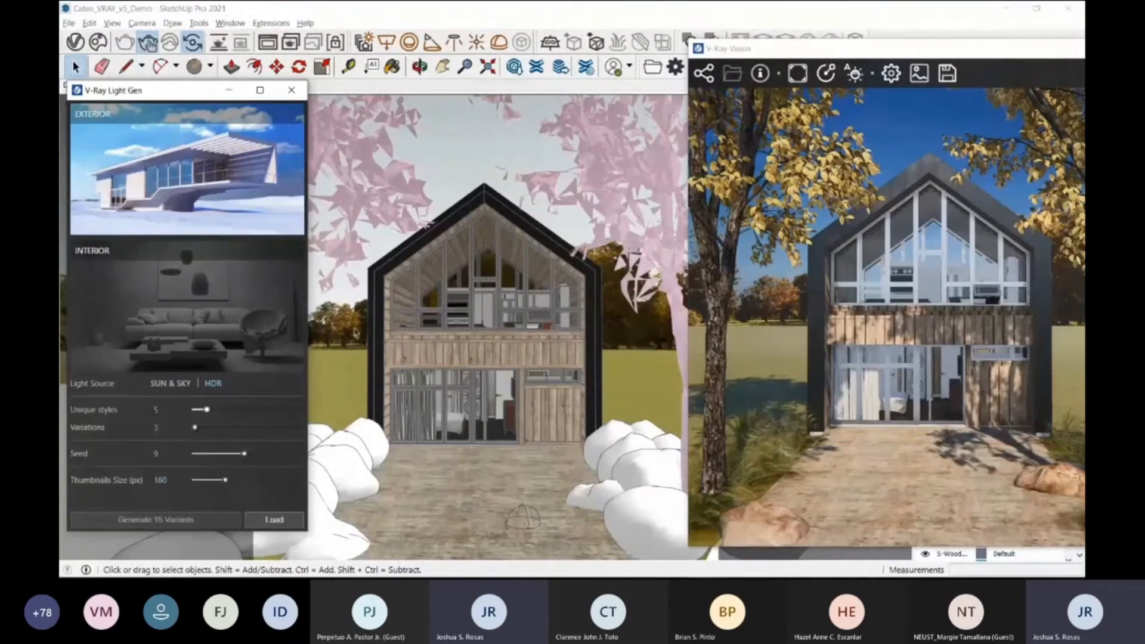
click(150, 46)
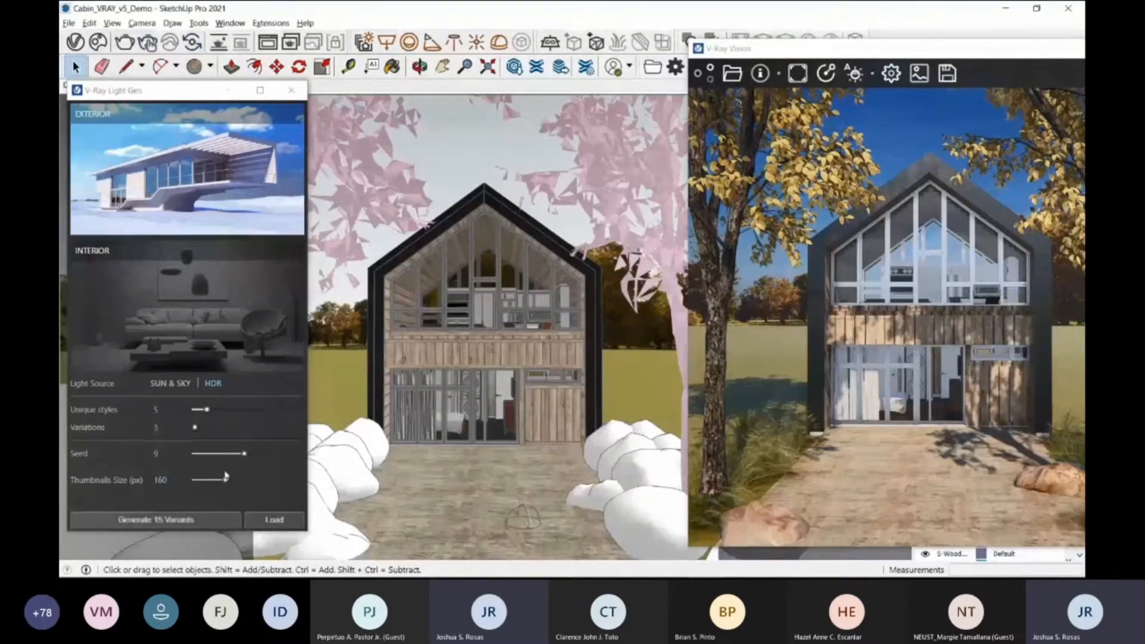
click(214, 514)
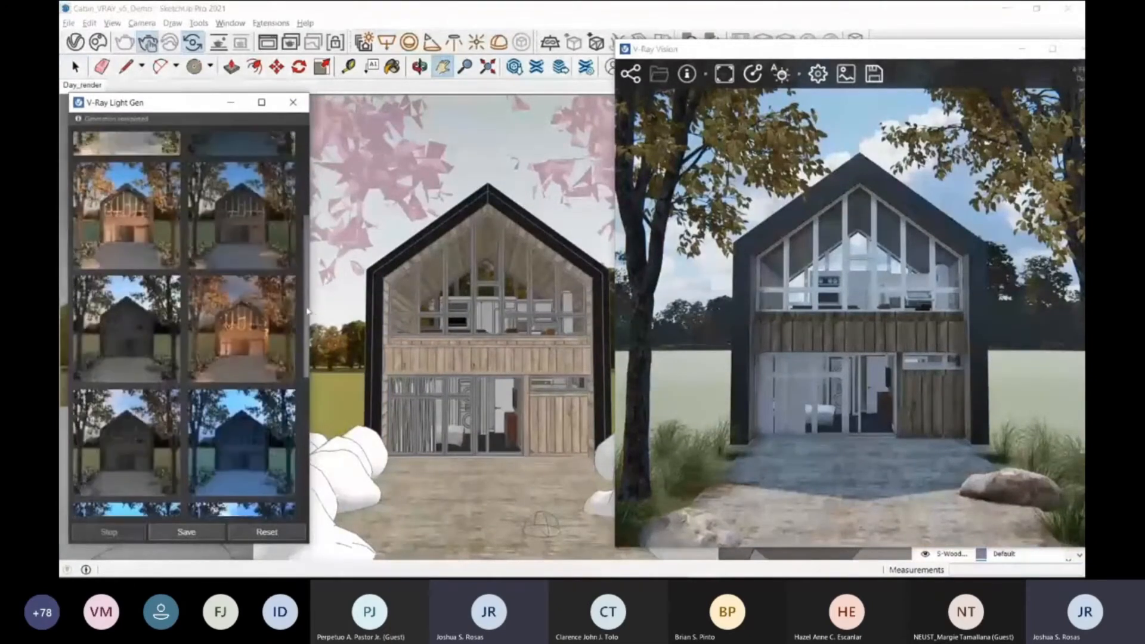
Step: Try the deep blue variant and the warm, cloudy sunset variant from the generated lighting on the cabin
drag(307, 311, 308, 308)
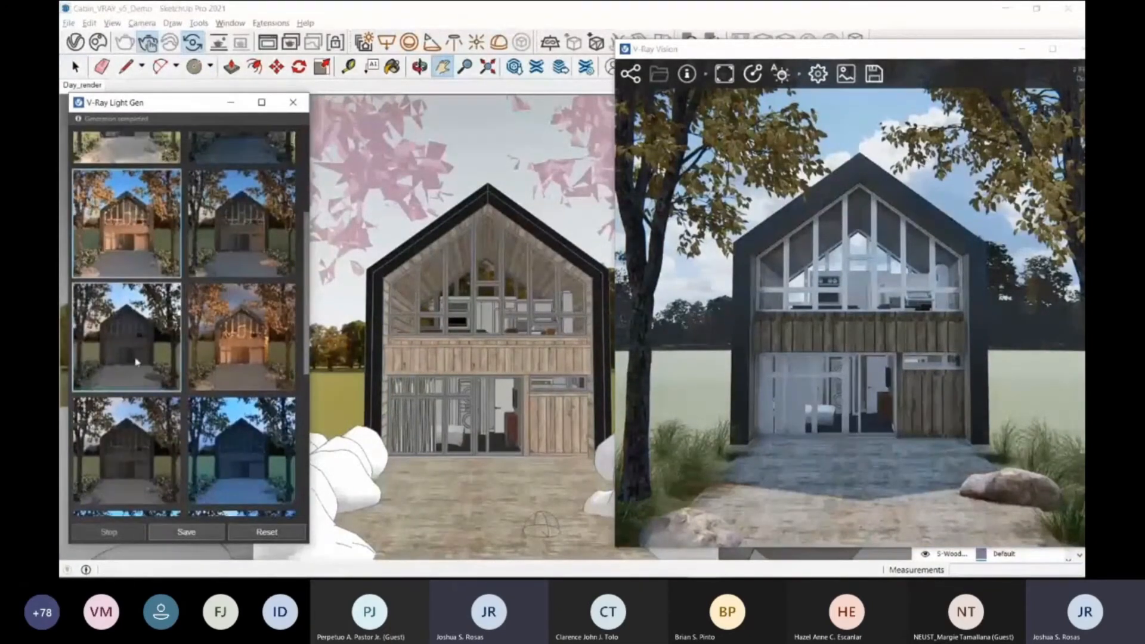
click(227, 444)
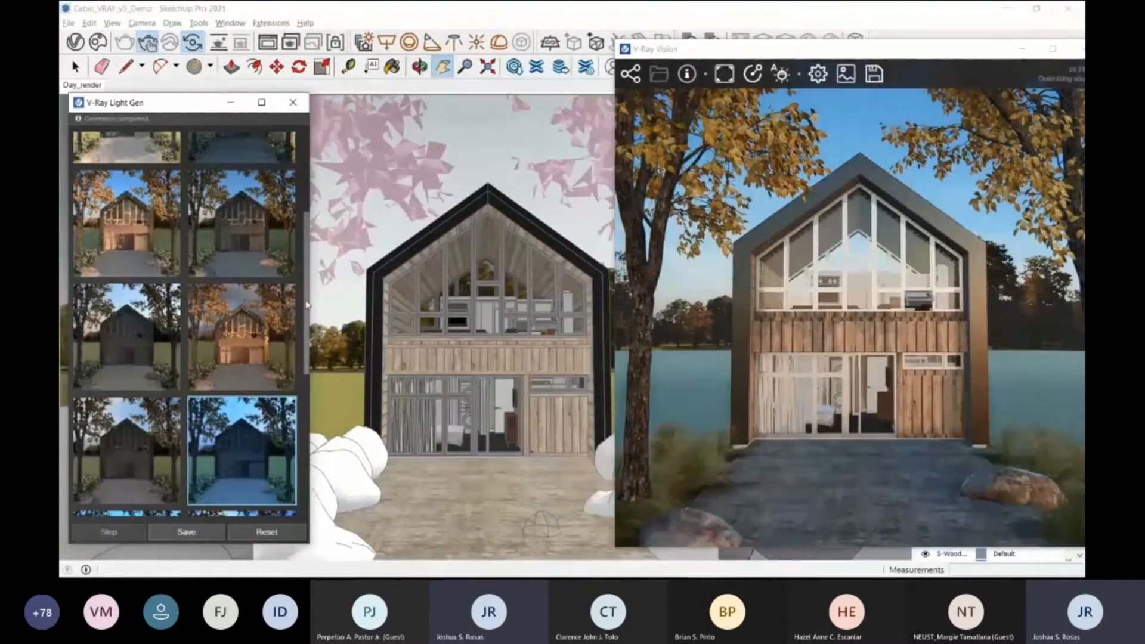
scroll(301, 358, down, 5)
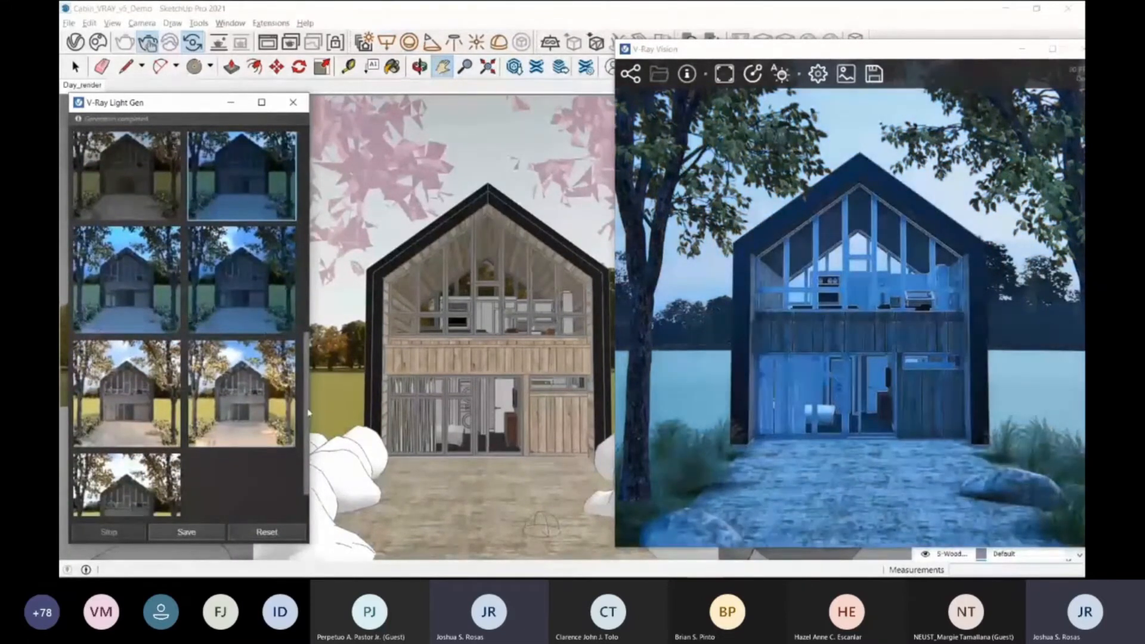
scroll(306, 383, up, 2)
scroll(306, 383, up, 3)
click(242, 242)
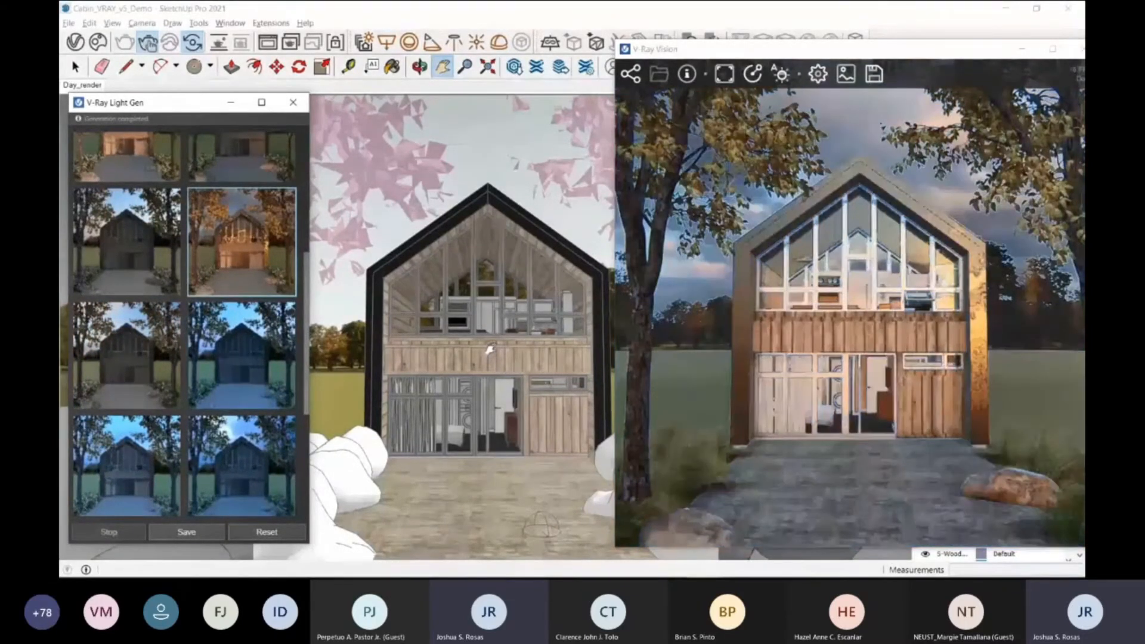
click(960, 360)
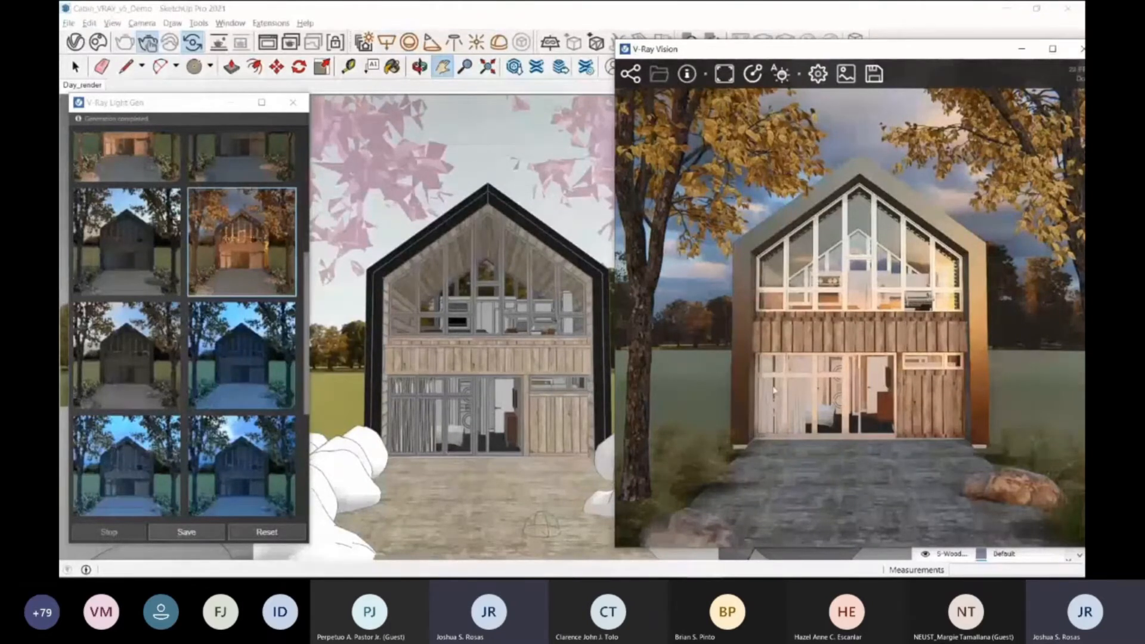
Step: Apply the warm orange lighting variant with the clear blue sky to the cabin scene
scroll(245, 303, up, 5)
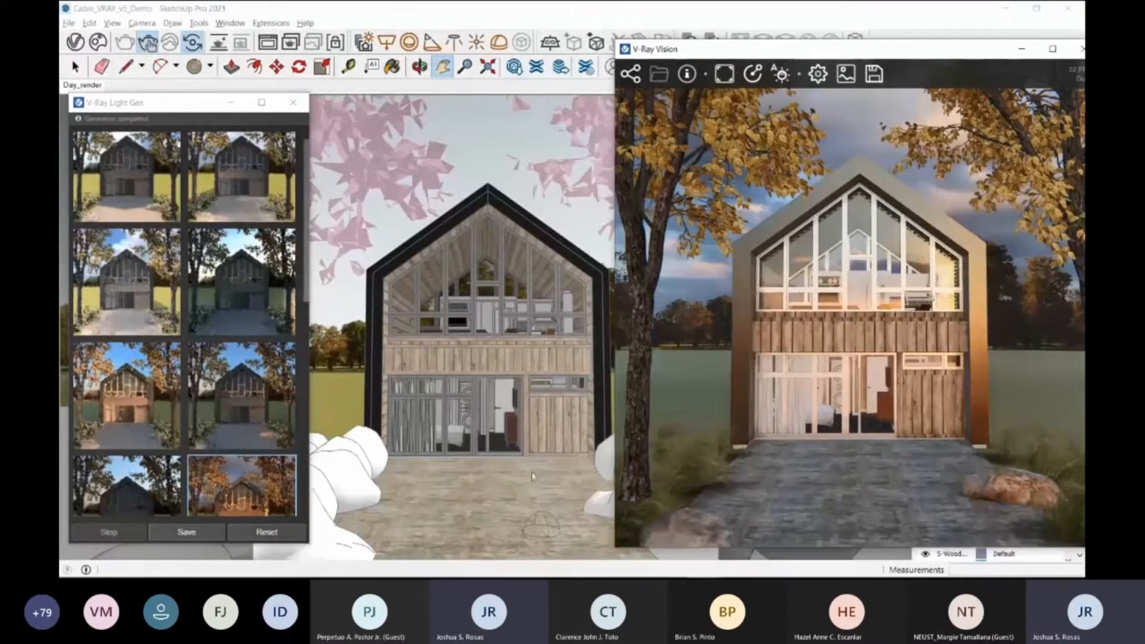
click(156, 401)
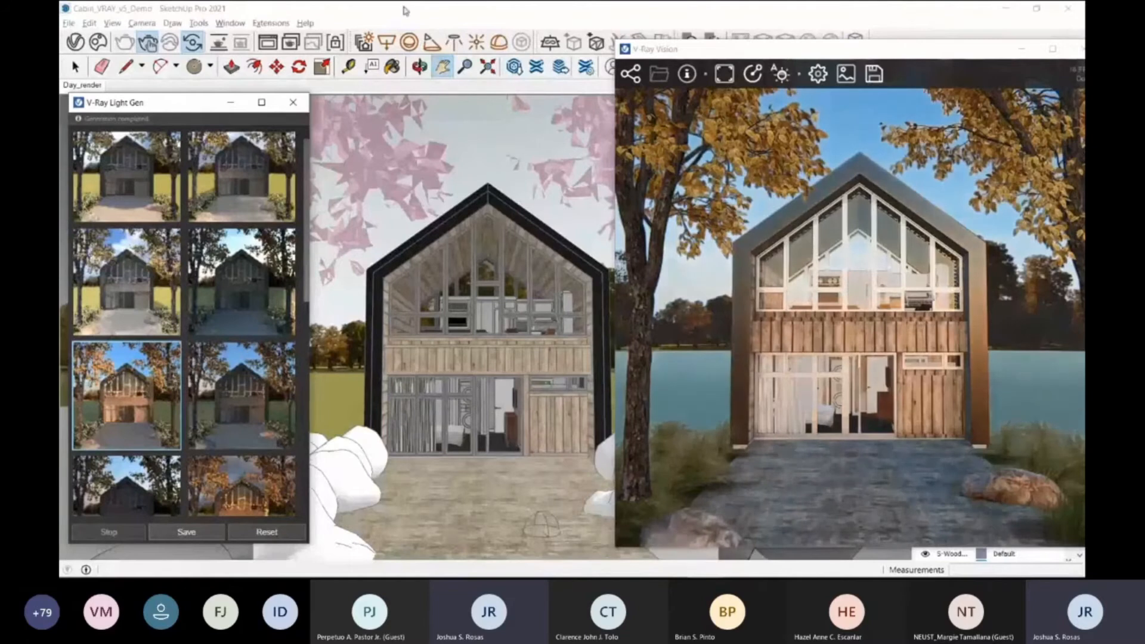
click(991, 347)
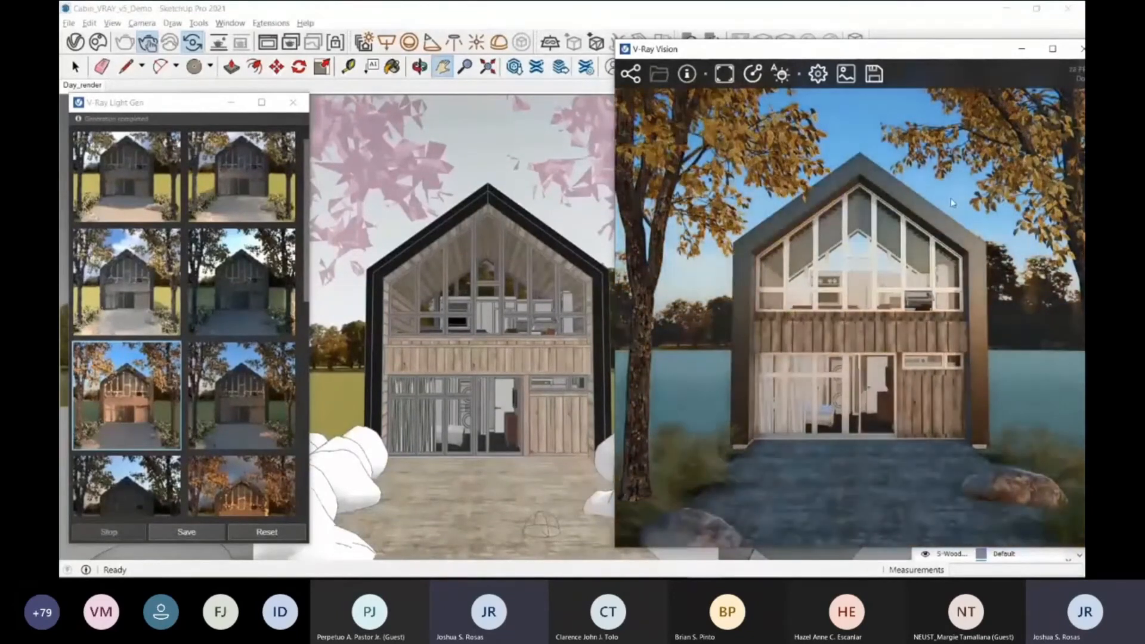
Step: Reset Light Gen and load the saved scenario Vray_Cabin_LightGen.lightset from the Light Gen File folder within SketchUp Studio files
click(267, 532)
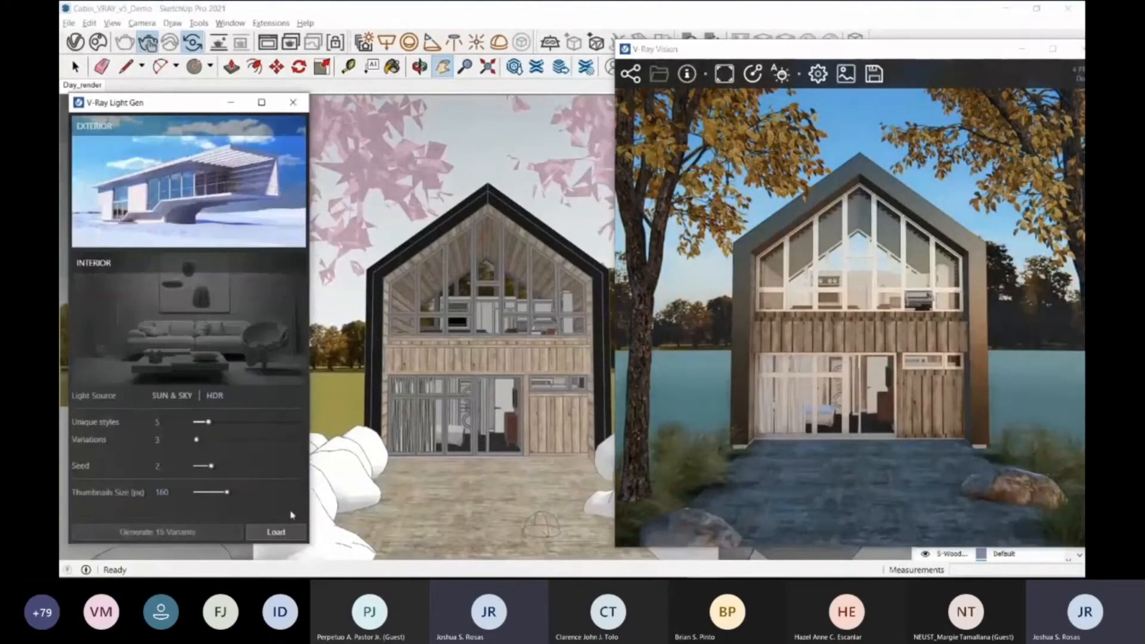
click(363, 484)
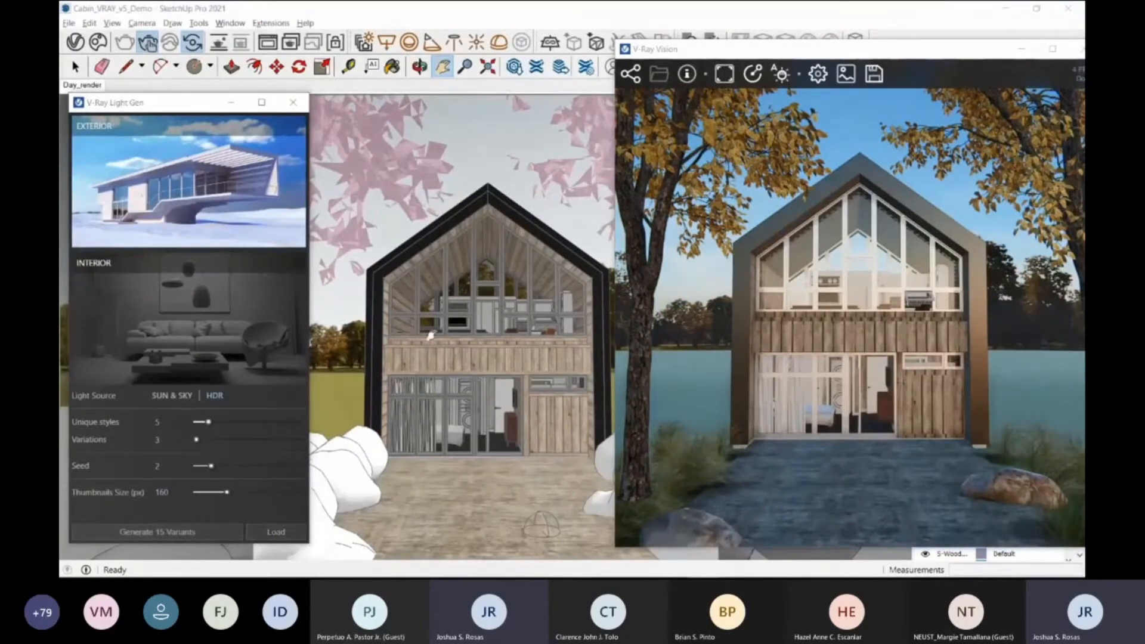
click(276, 531)
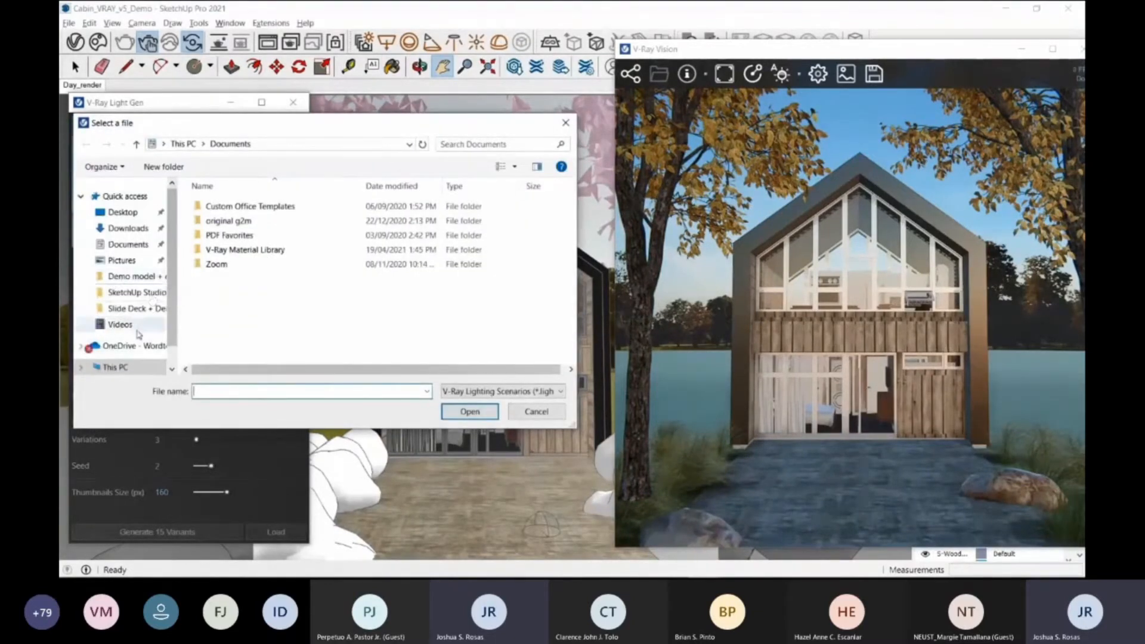
scroll(138, 322, down, 3)
click(119, 293)
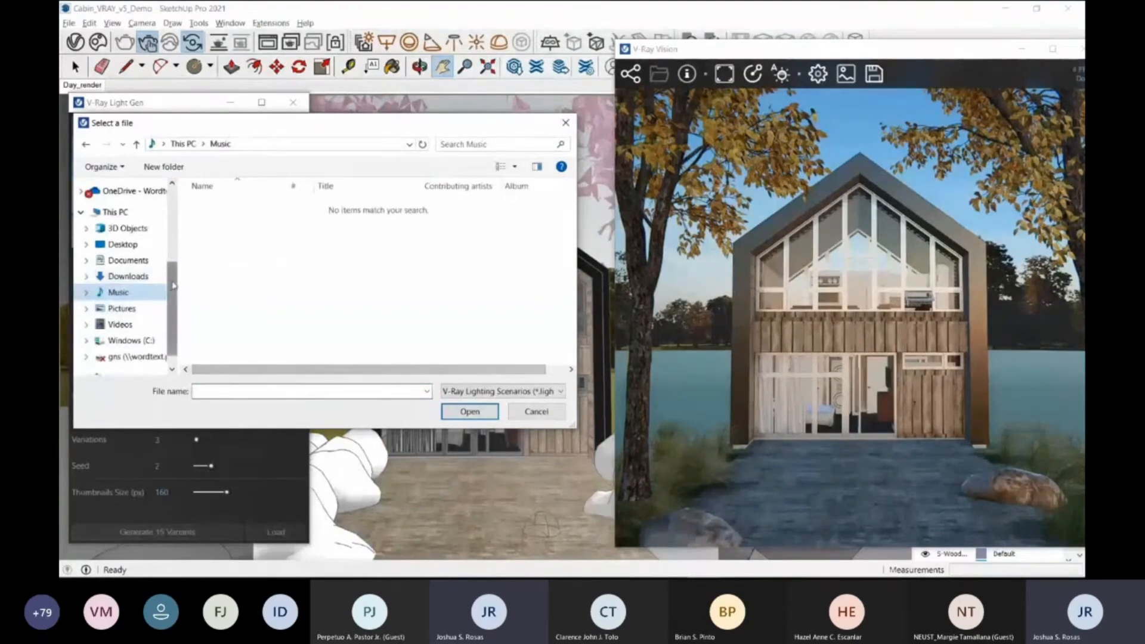
drag(173, 286, 191, 219)
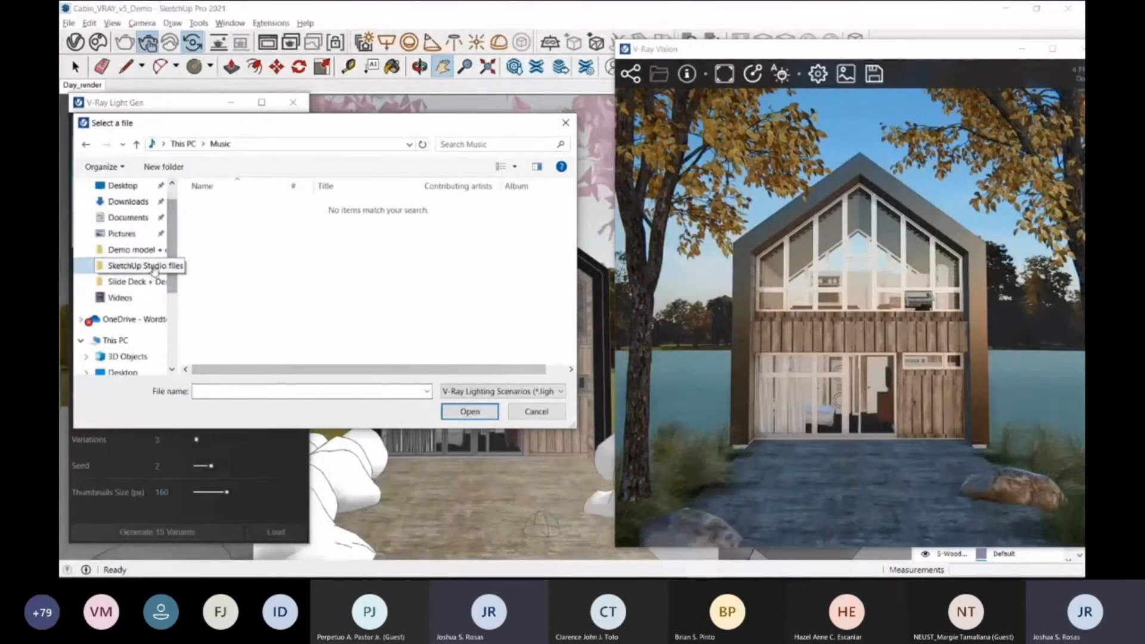
click(154, 267)
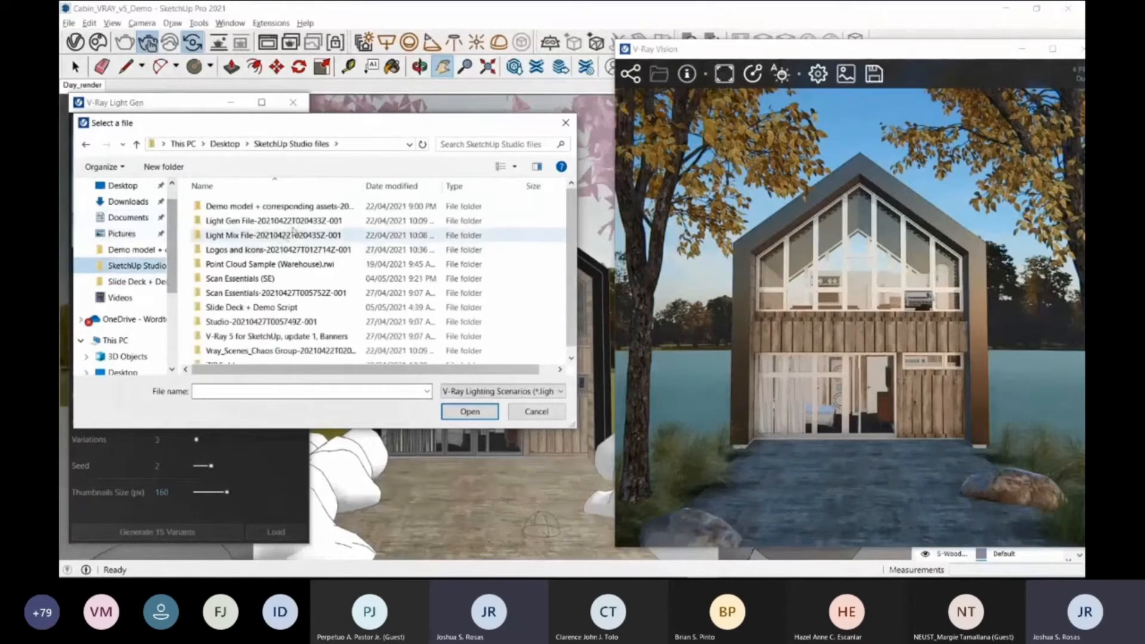
double_click(292, 220)
double_click(306, 209)
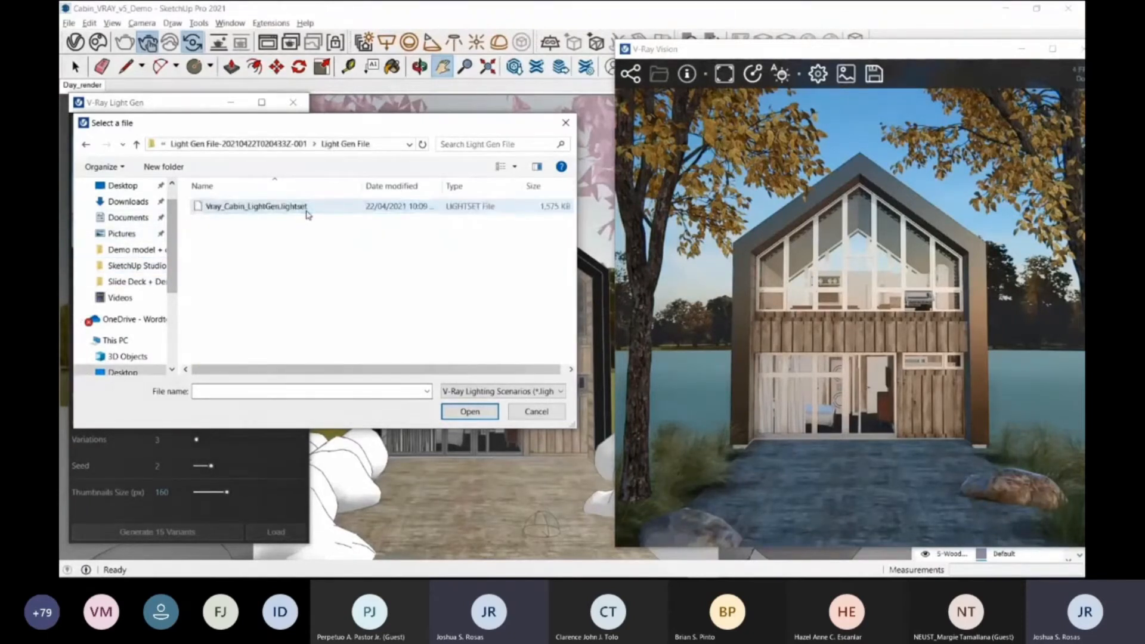
click(306, 210)
click(470, 412)
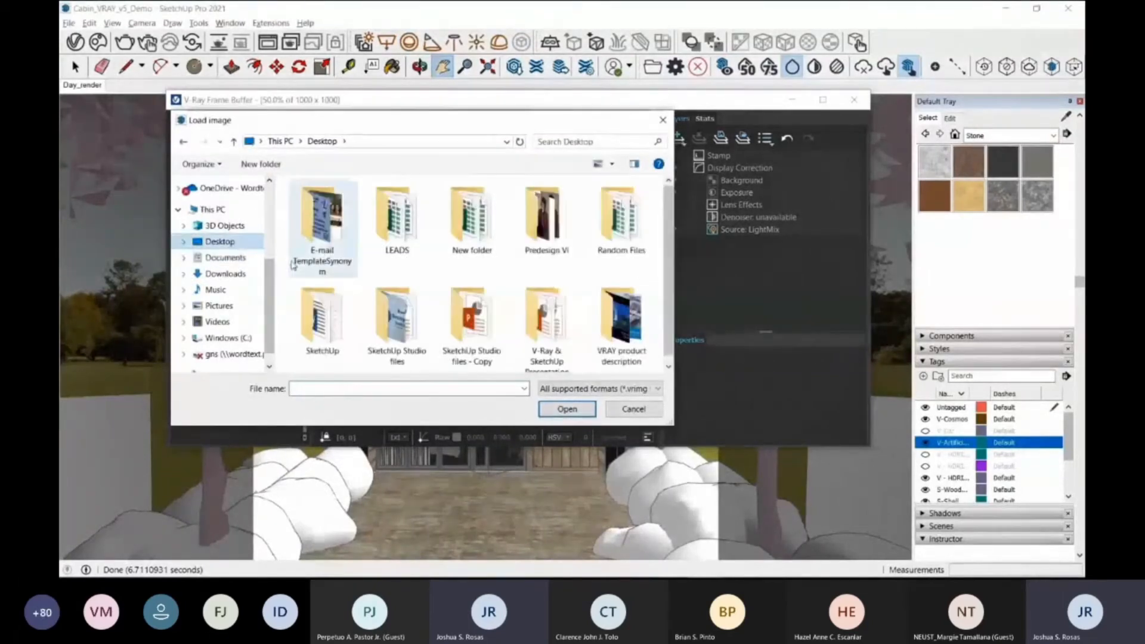
Step: Load the image Light Mix_Dusk Render.exr into the V-Ray Frame Buffer from the Light Mix File folder within SketchUp Studio files
double_click(396, 322)
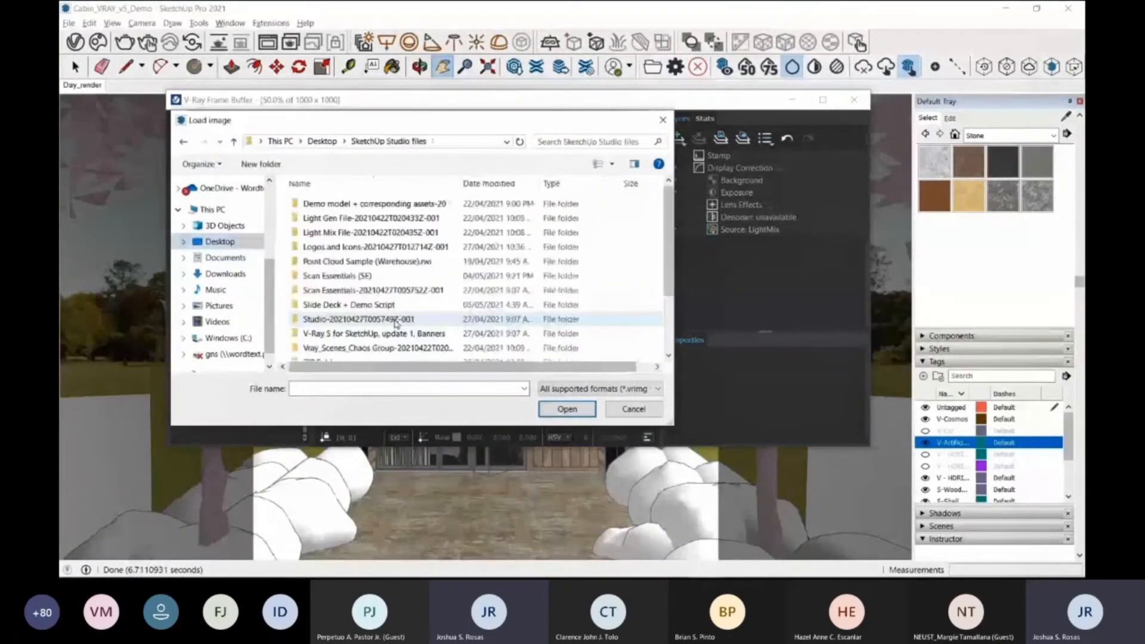
double_click(419, 234)
double_click(424, 204)
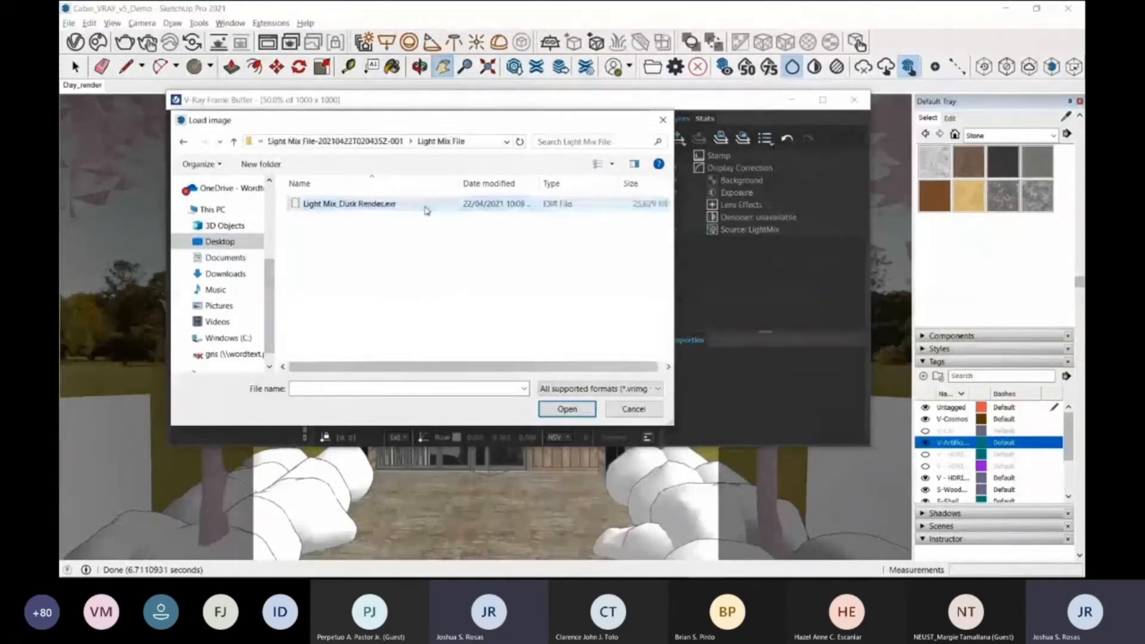
click(424, 203)
click(566, 409)
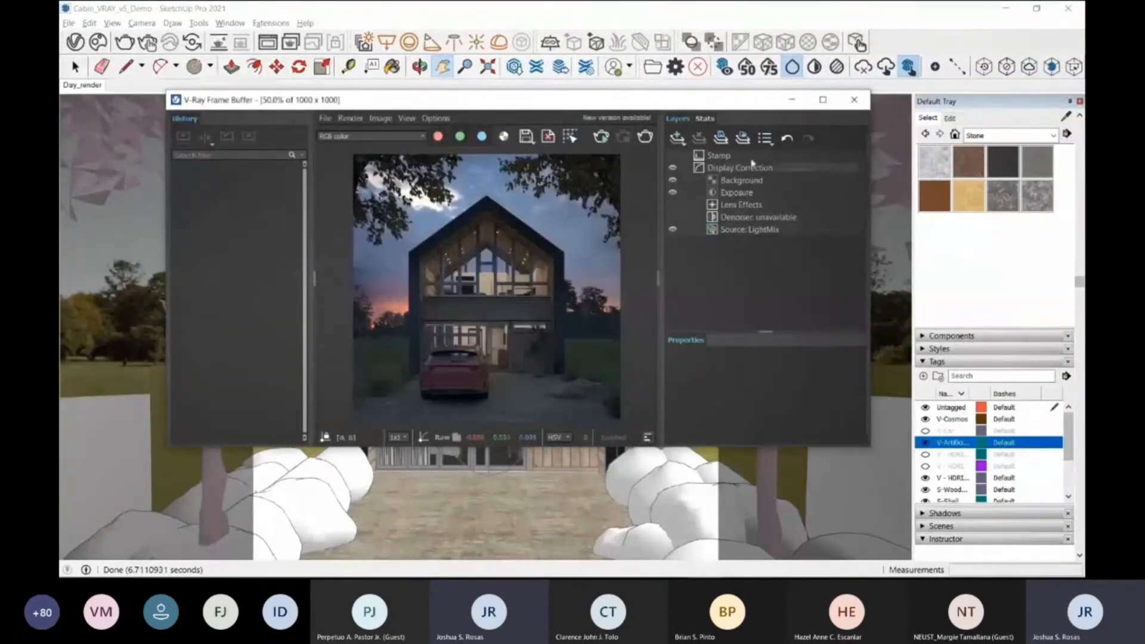
Step: Maximize the frame buffer with the dusk render at 100% and compare the source layer's RGB mode with LightMix, leaving LightMix active
click(822, 100)
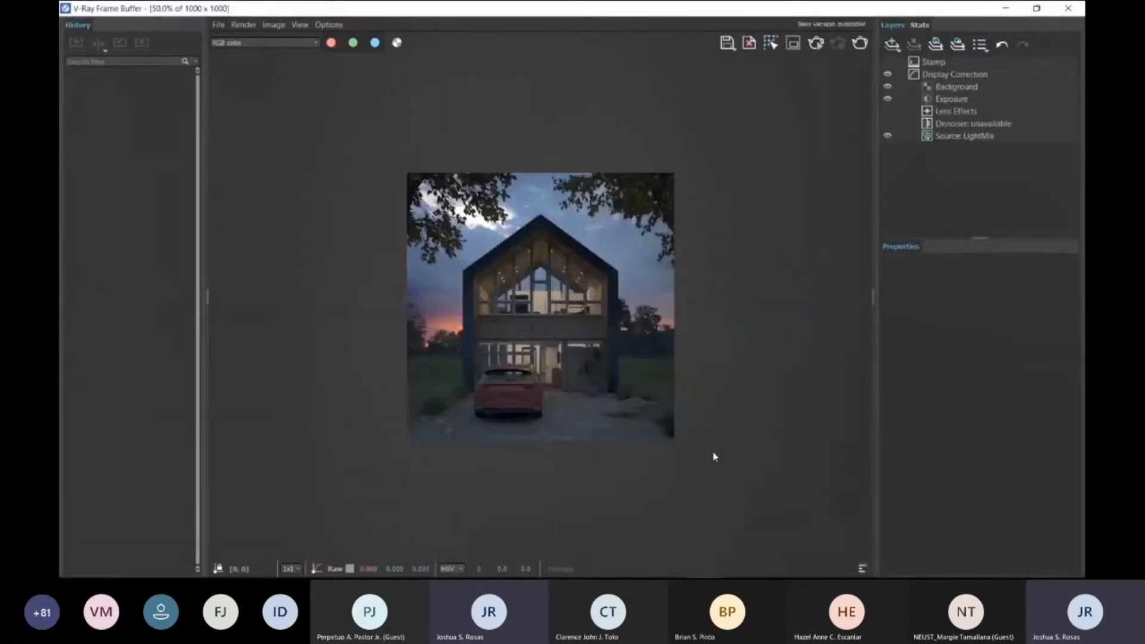
click(1025, 10)
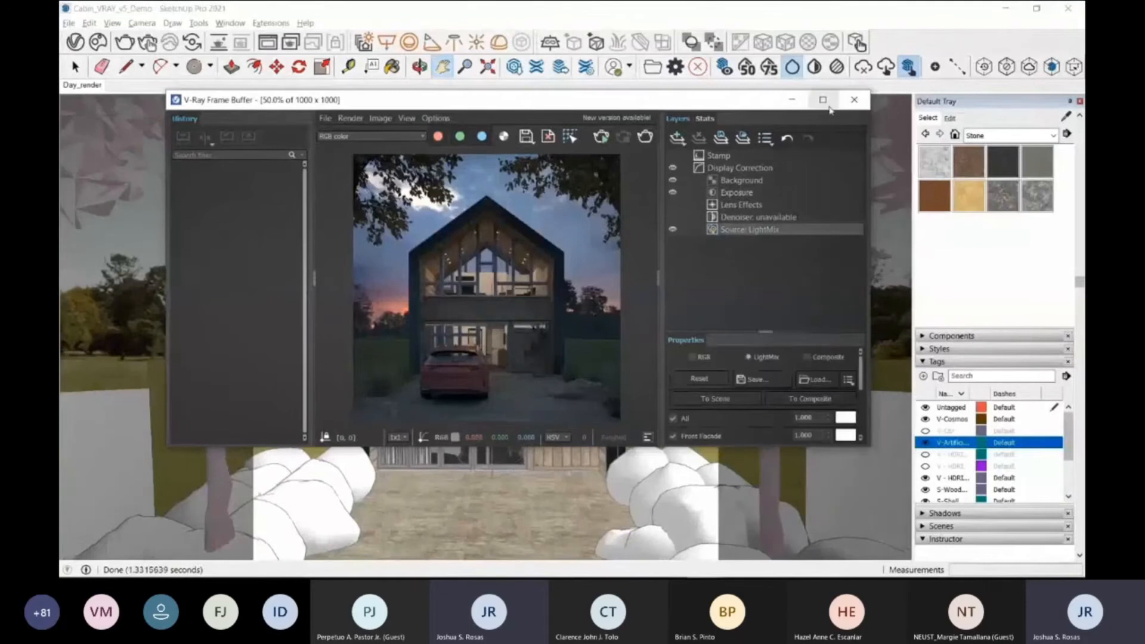
click(823, 100)
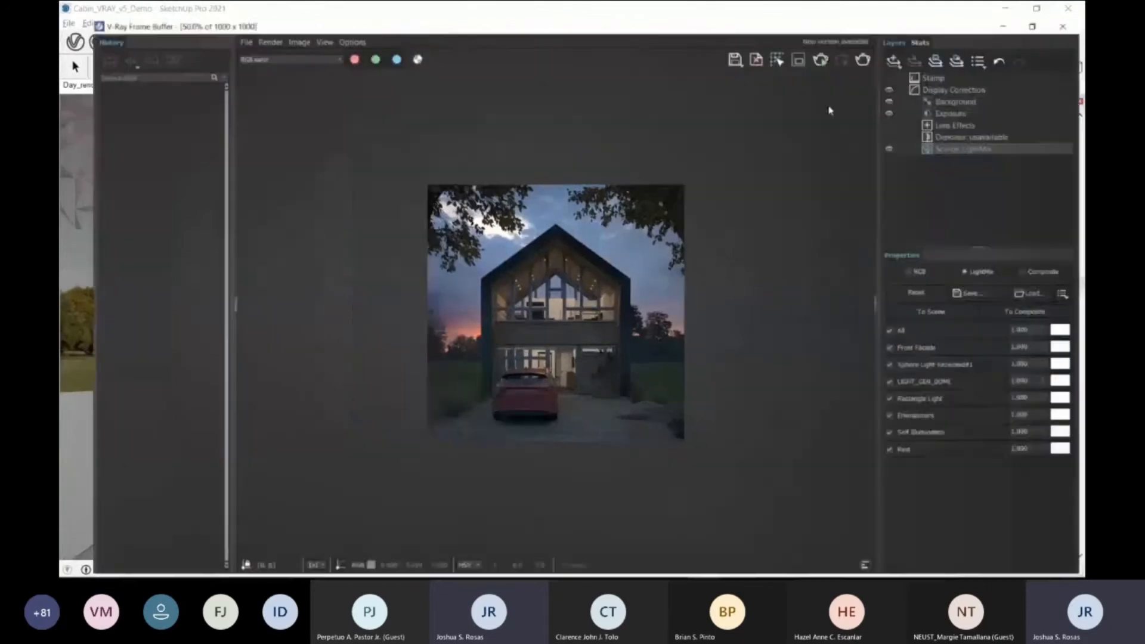
scroll(597, 286, up, 2)
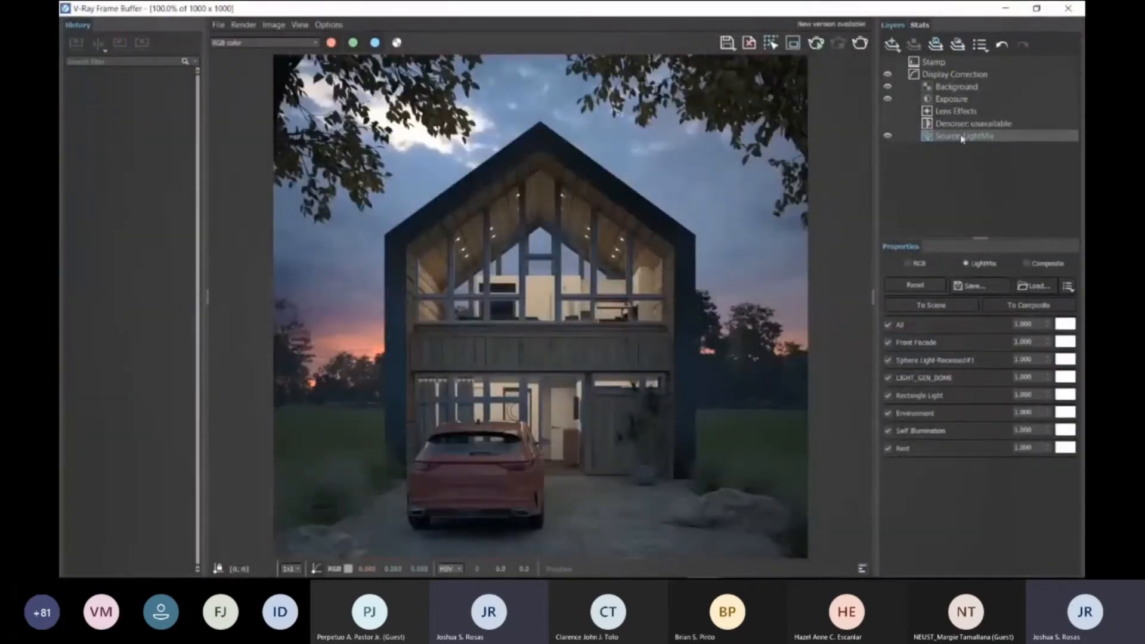
click(910, 265)
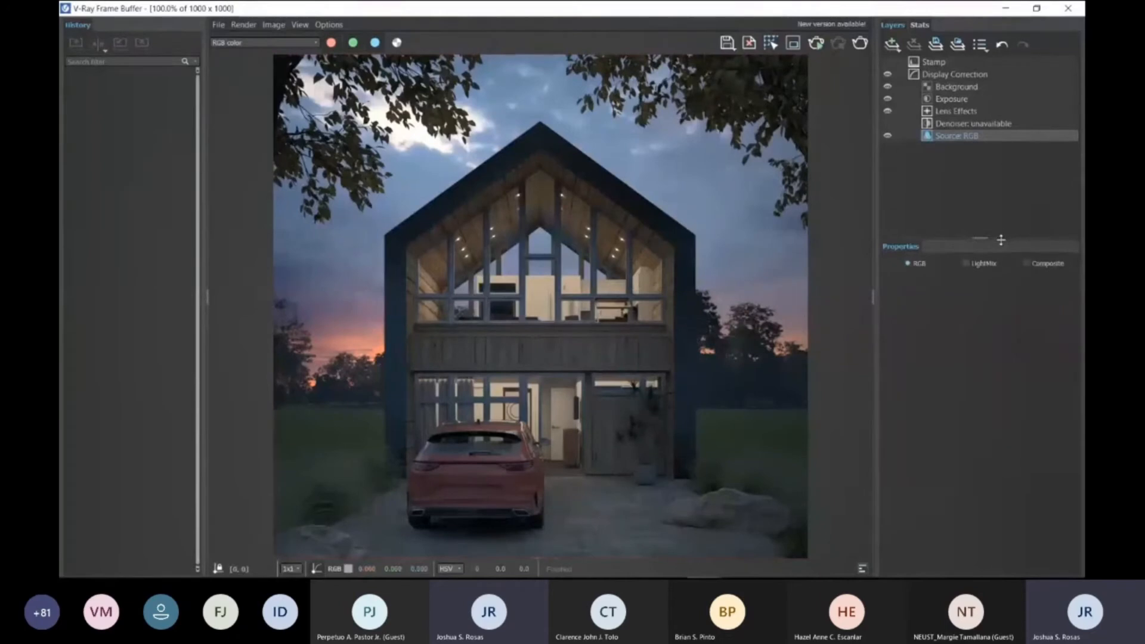
click(967, 265)
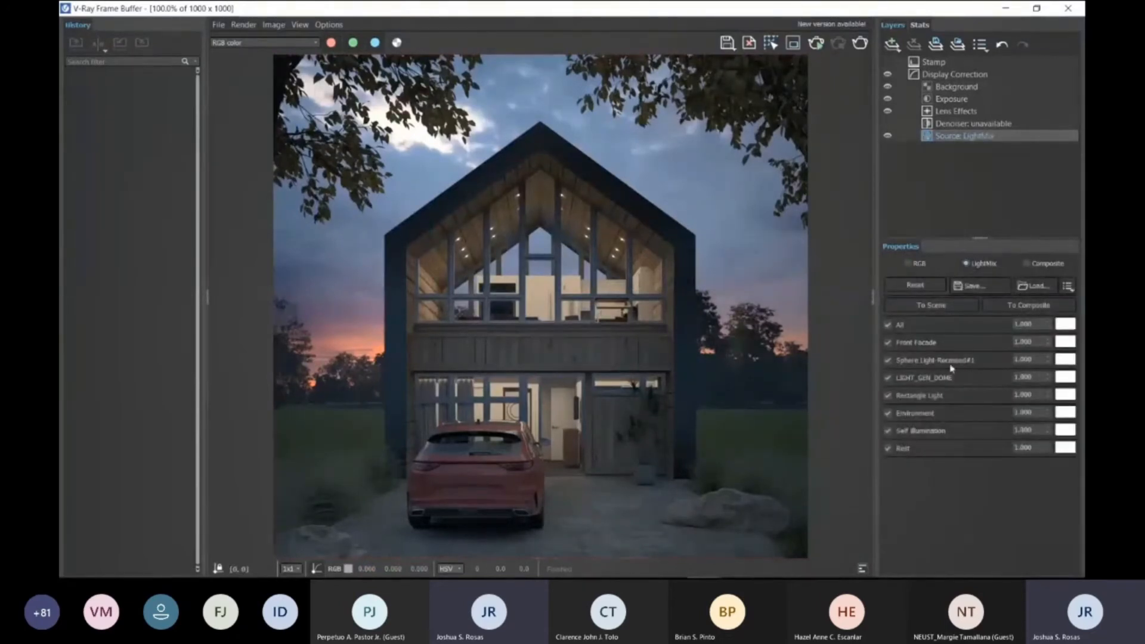
Step: Switch the Front Facade, LIGHT_GEN_DOME and Sphere Light-Recessed#1 lights off and on in turn, setting the dome's intensity to 0.990
click(888, 342)
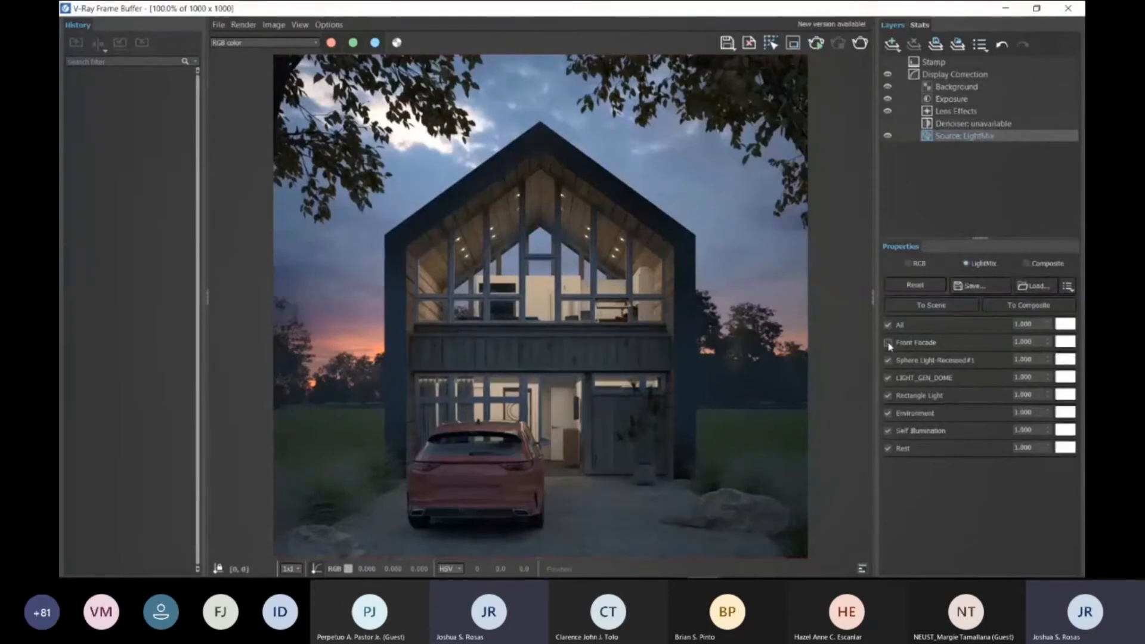
click(887, 343)
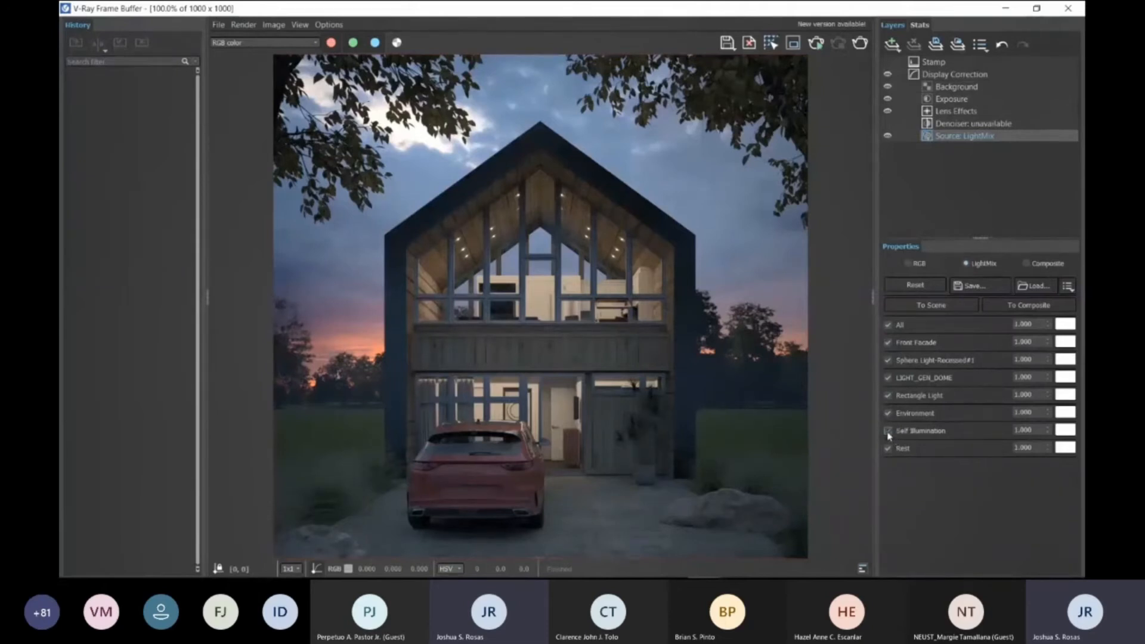
click(887, 378)
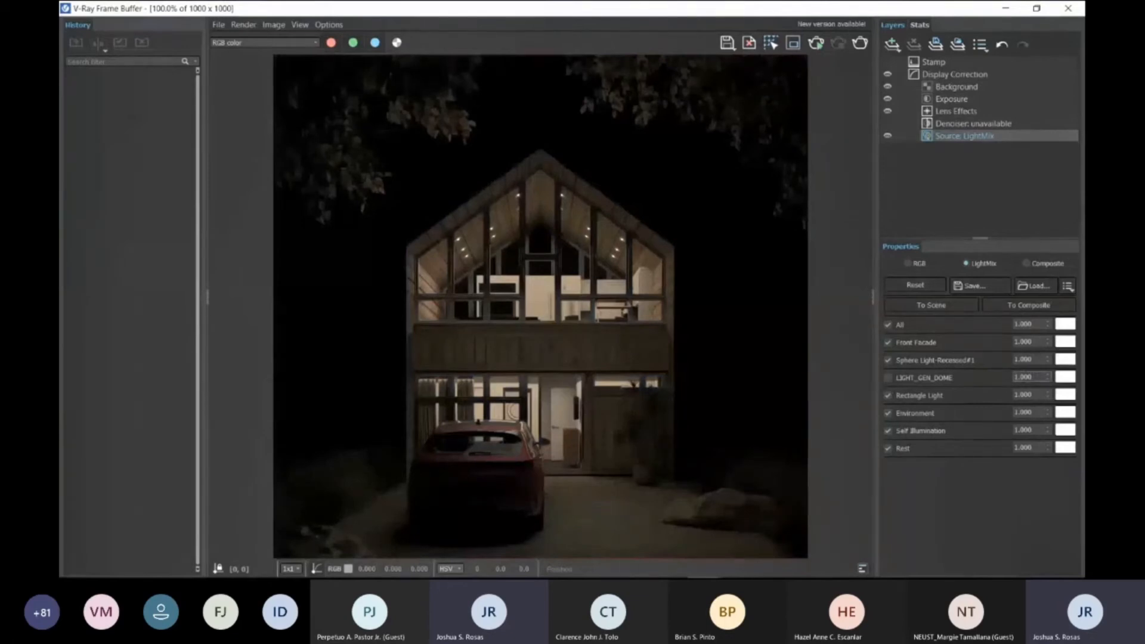
drag(1030, 376, 1016, 356)
click(887, 377)
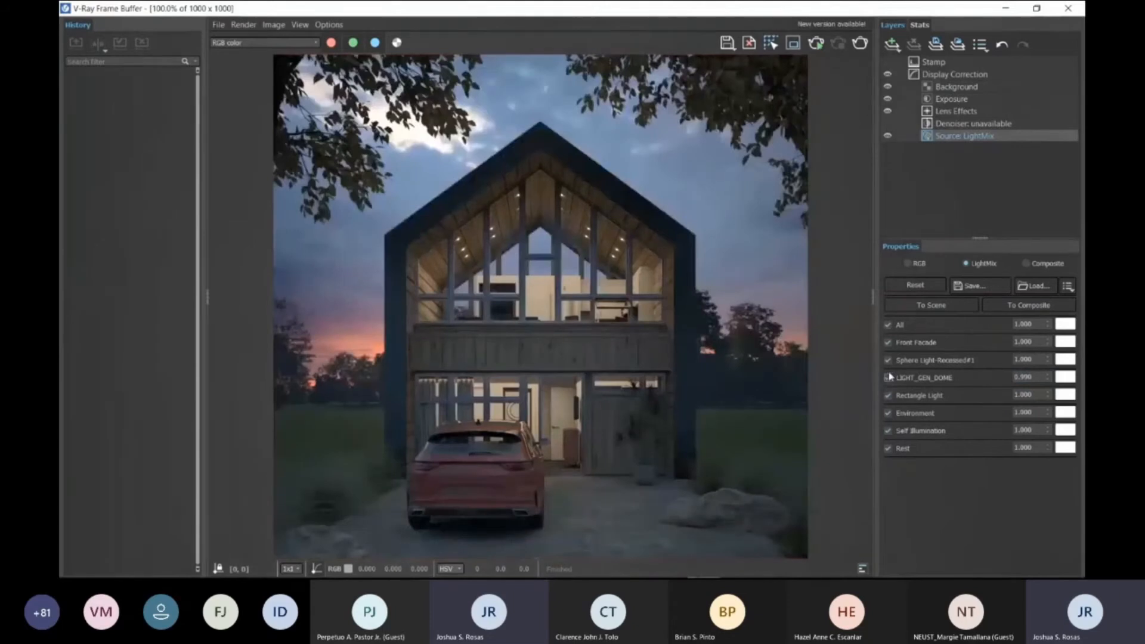
click(888, 361)
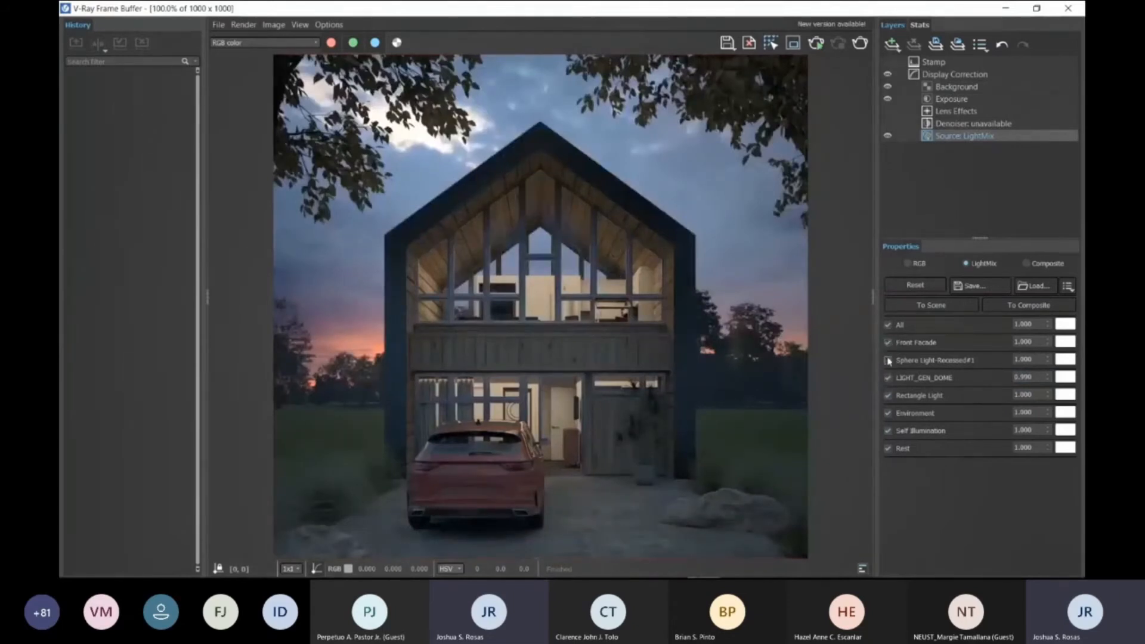
click(888, 360)
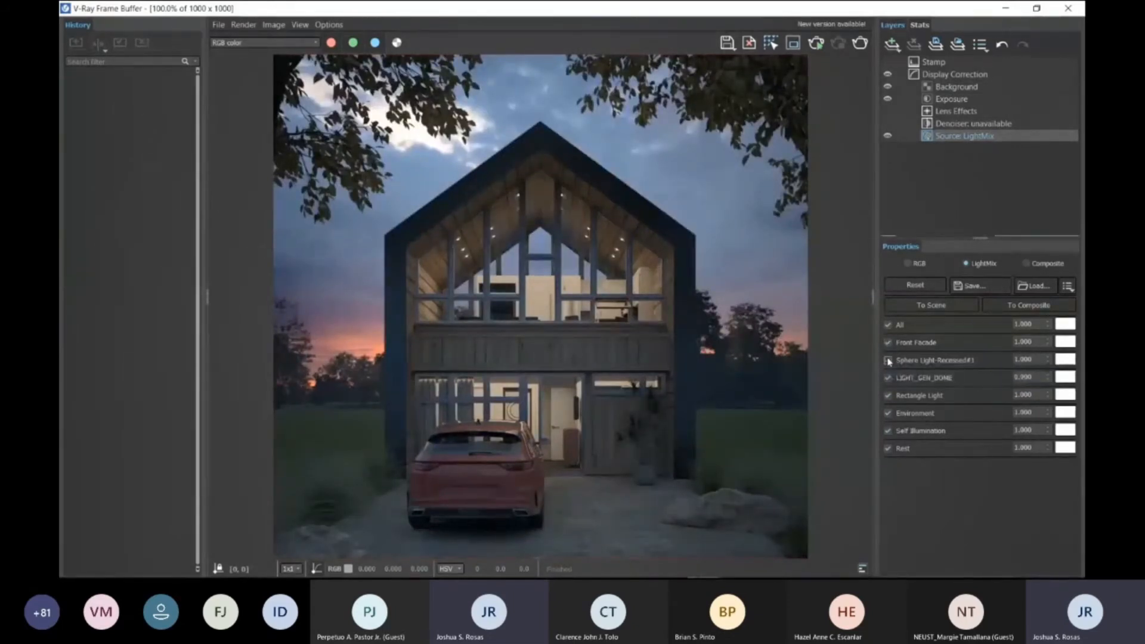
Step: Raise the Sphere Light-Recessed#1 intensity to 1.210 and compare the render with LIGHT_GEN_DOME switched off and back on
click(1048, 359)
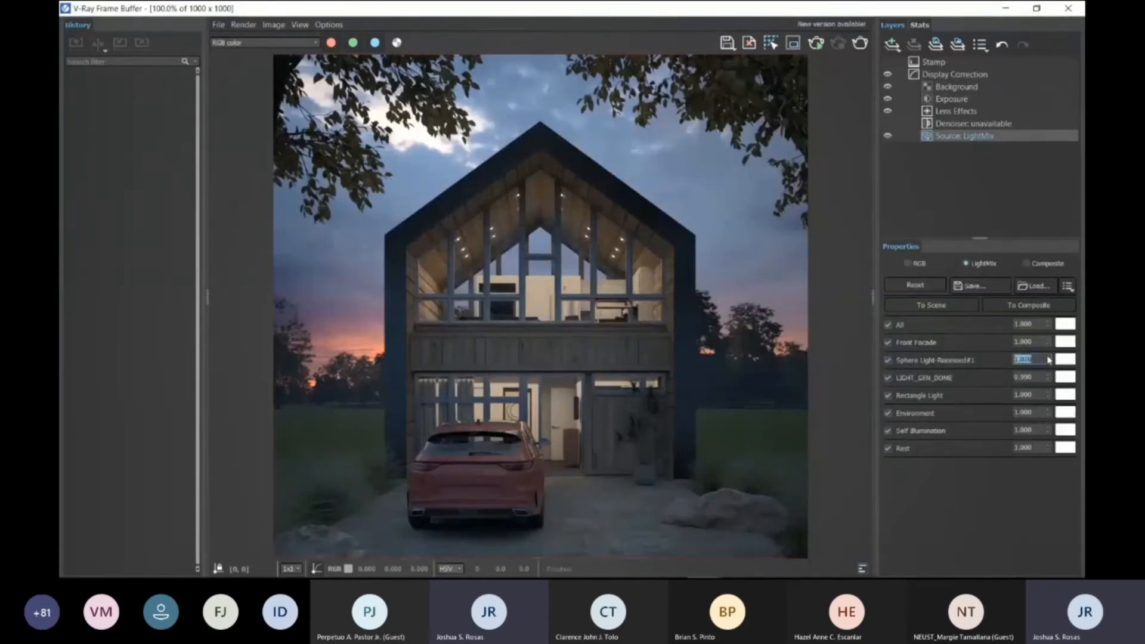
click(1049, 357)
click(1050, 357)
click(1049, 358)
click(1050, 357)
click(1049, 358)
click(1050, 358)
click(888, 378)
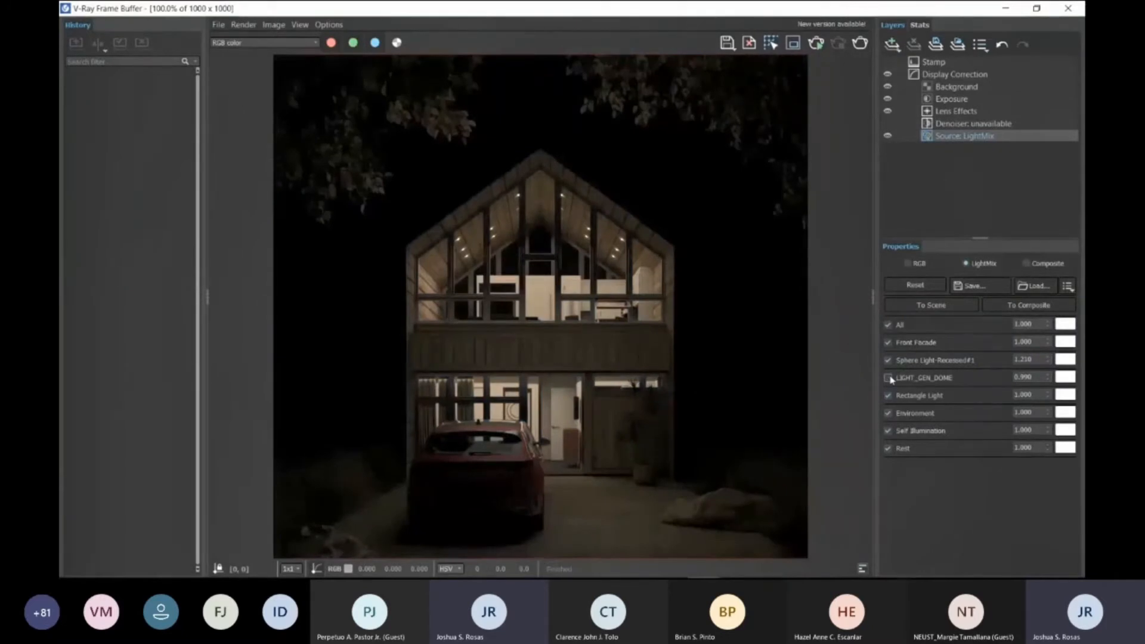
click(889, 378)
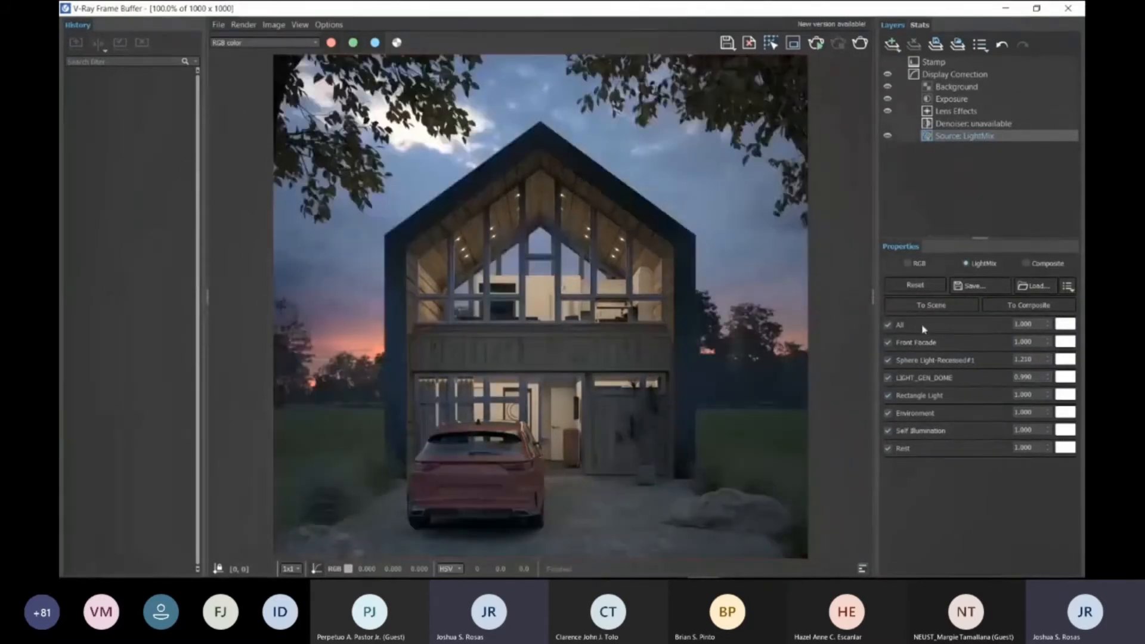